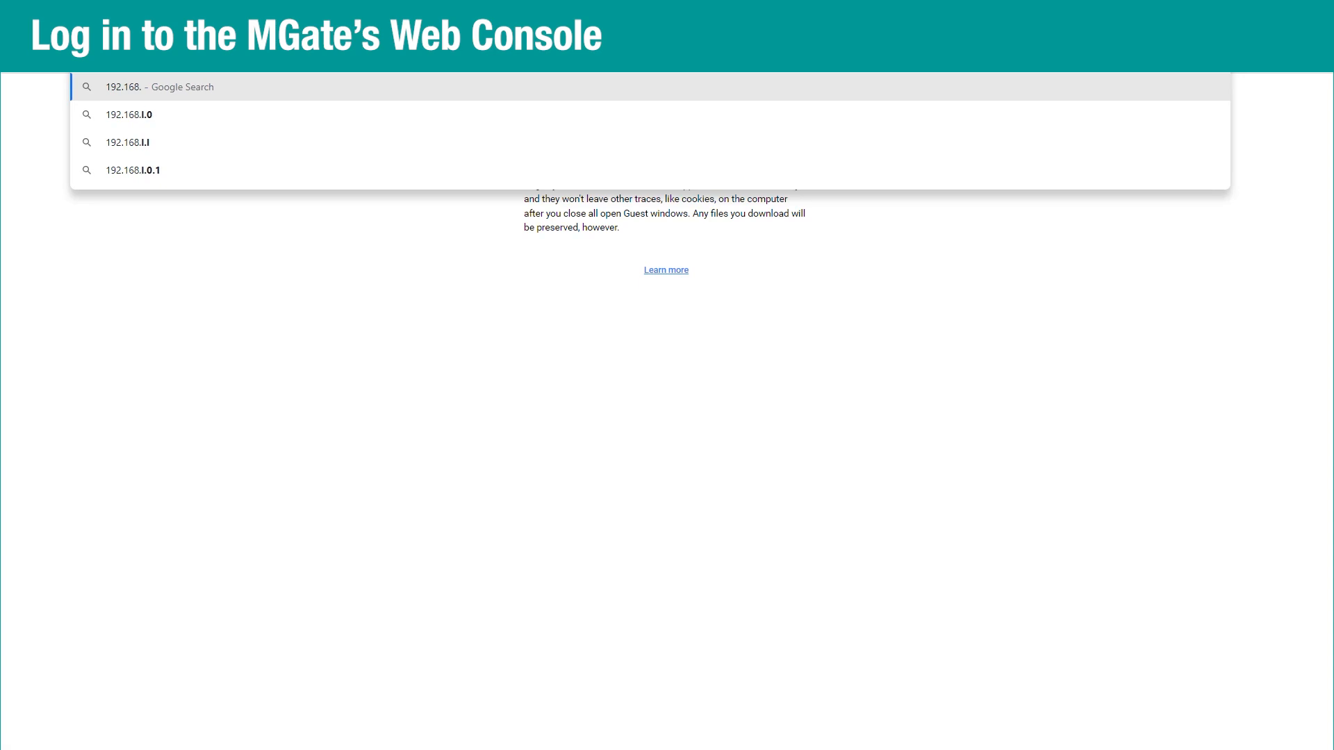
Load the gateway console at 192.168.127.254 and enter the administrator account name.
text(254)
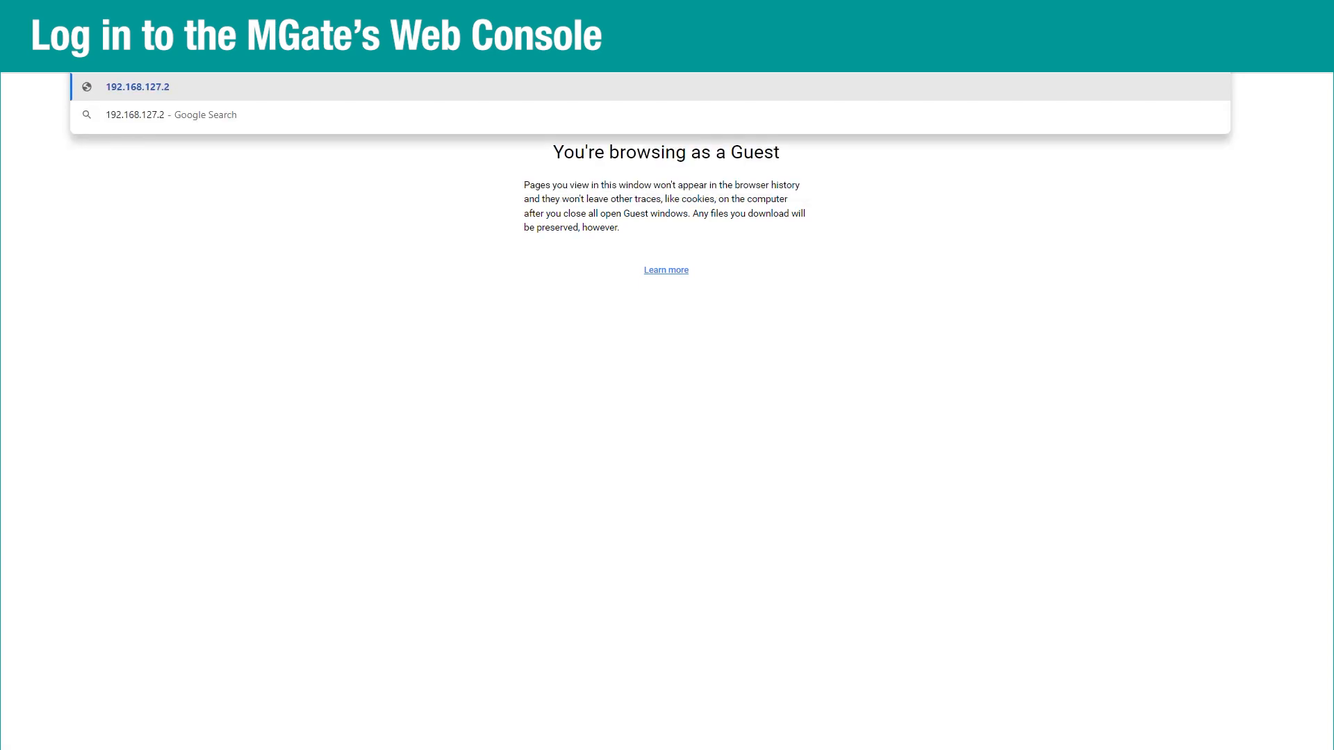
key(Return)
click(585, 396)
text(admin)
key(Tab)
Enter and confirm the account password, then create the administrator account.
text(••••••••)
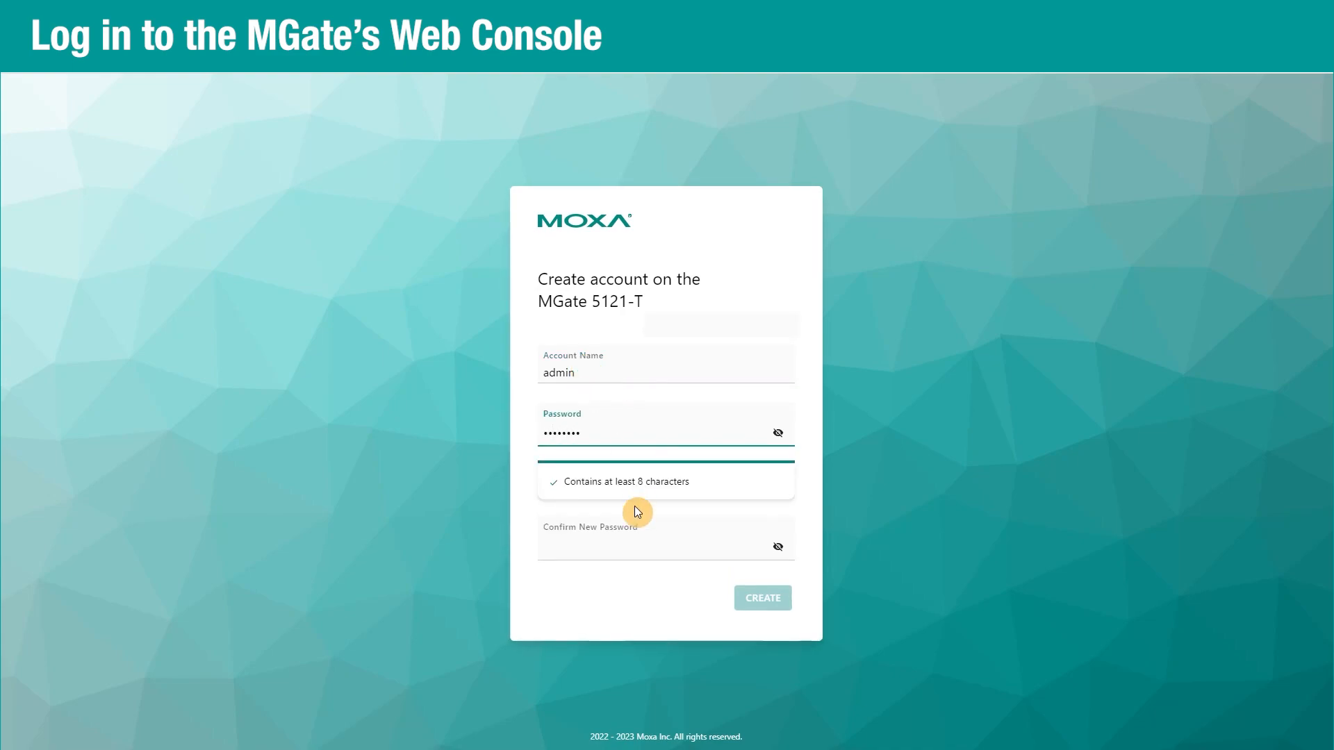
click(648, 552)
text(••••••••)
click(749, 578)
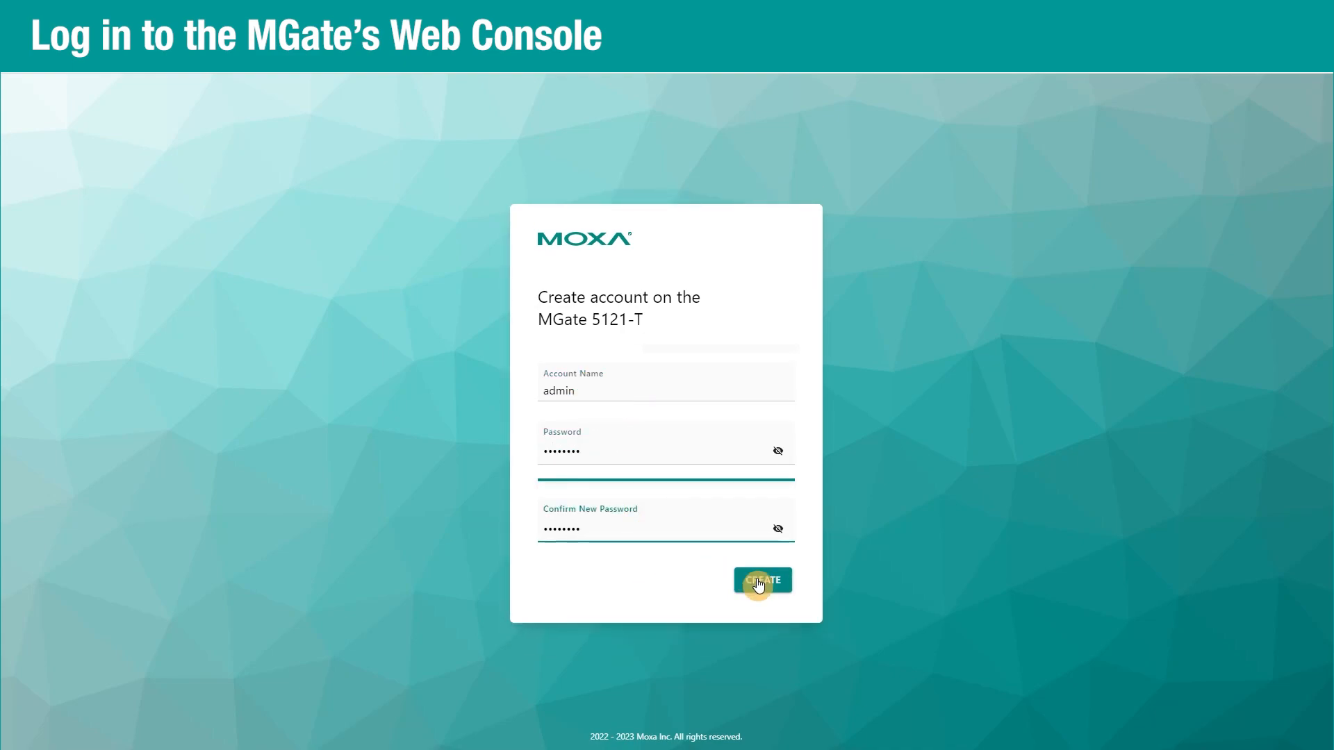
Log in with the new administrator account name and password.
click(579, 429)
text(admin)
key(Tab)
text(••••••••)
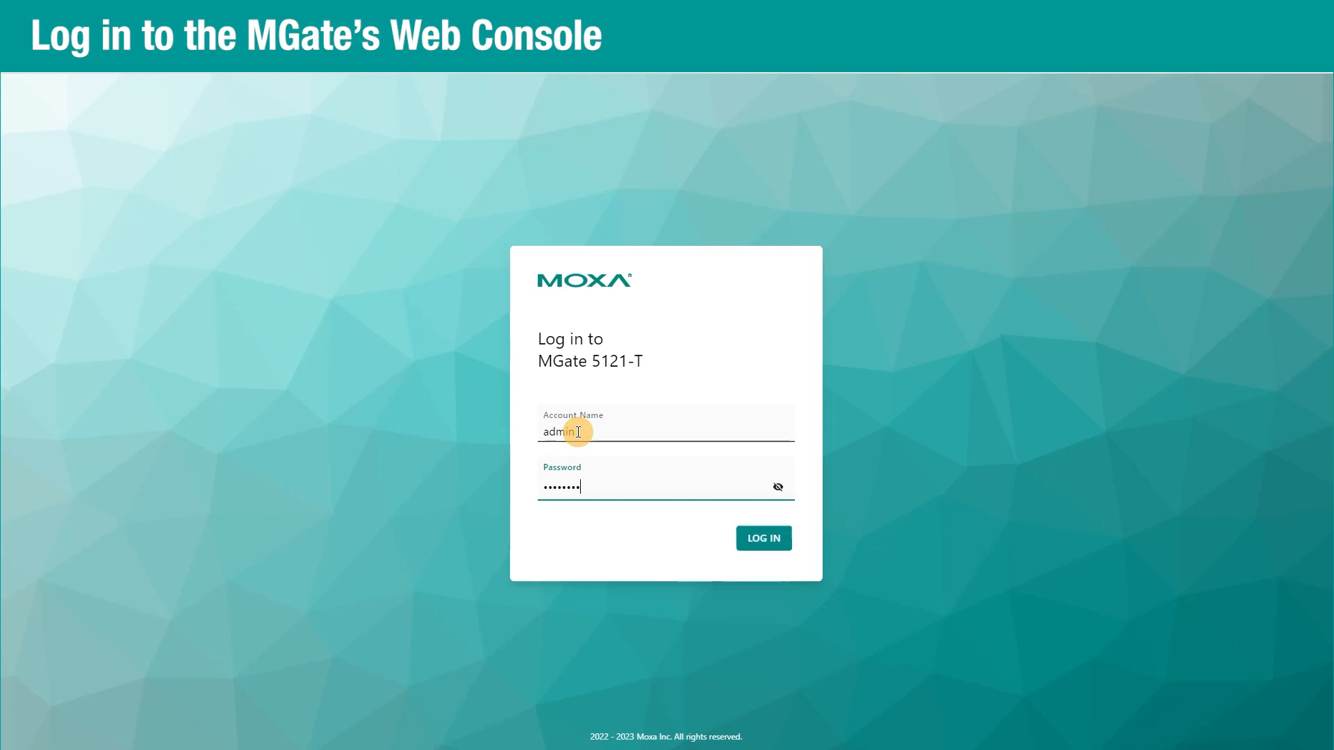
click(763, 539)
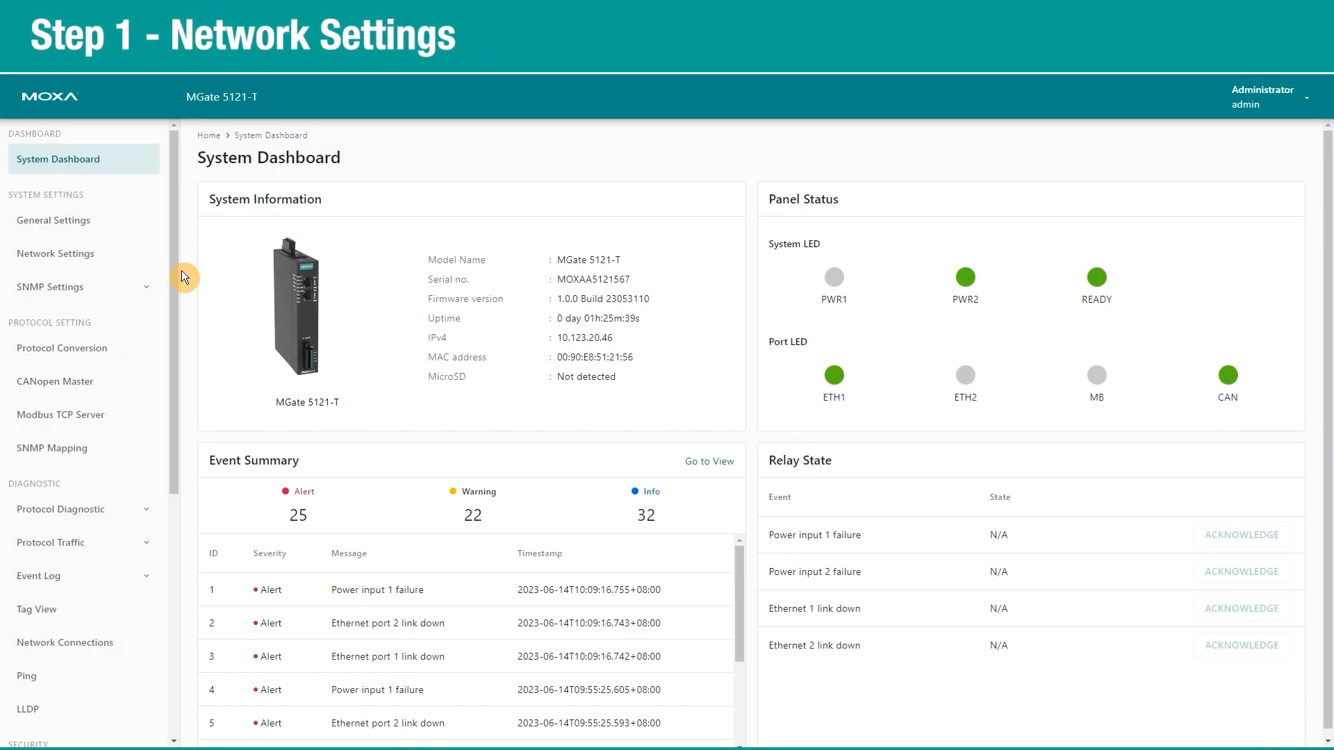
click(74, 253)
Save the static network settings (IP 10.123.20.46, DNS 8.8.8.8) and restart the gateway.
click(351, 352)
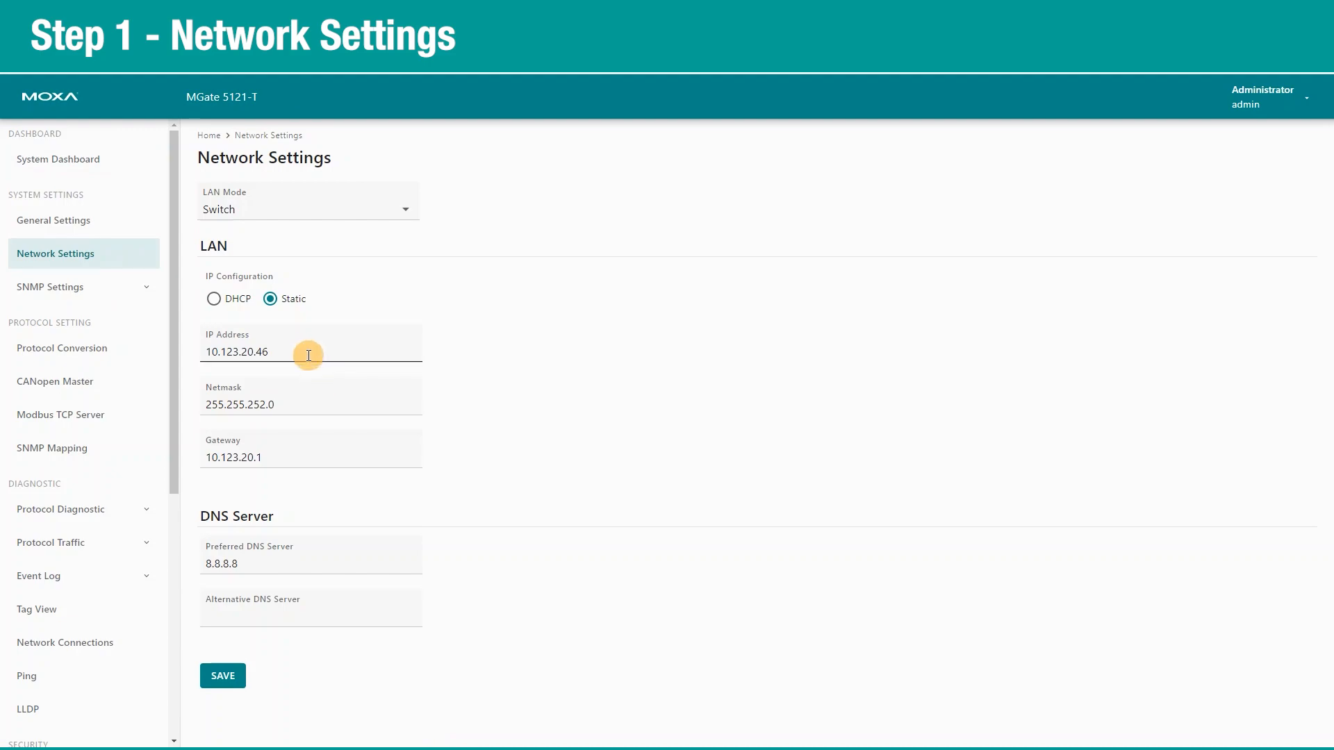
click(307, 403)
click(278, 455)
click(271, 552)
click(223, 675)
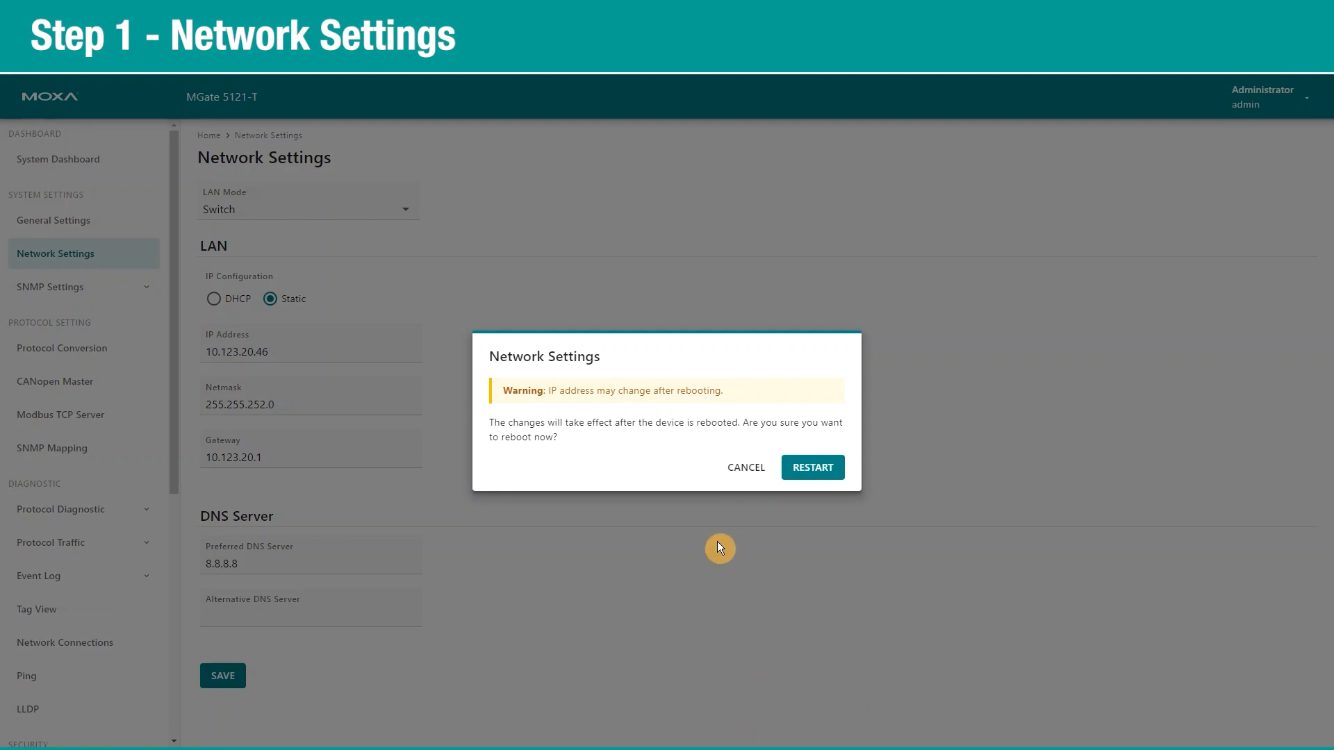
click(805, 468)
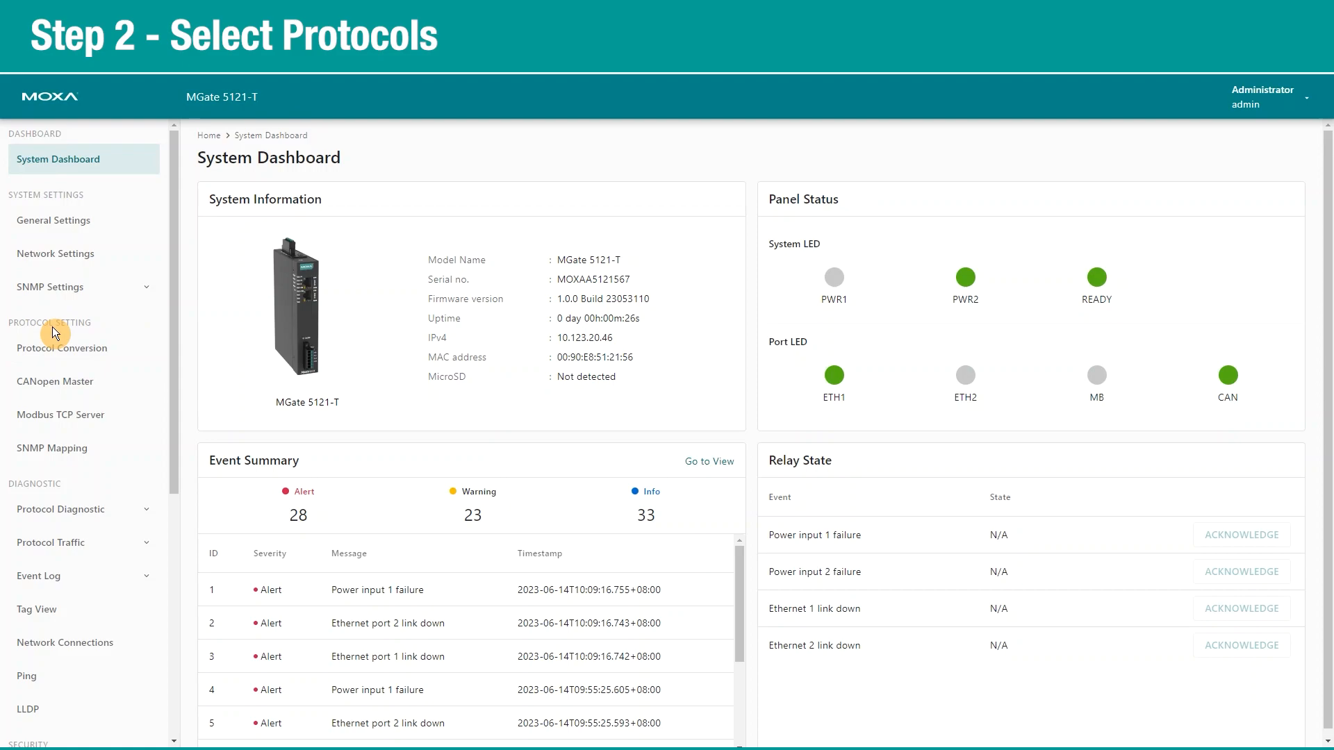
Change the Edge Device protocol to CANopen Slave and apply the protocol conversion.
click(61, 354)
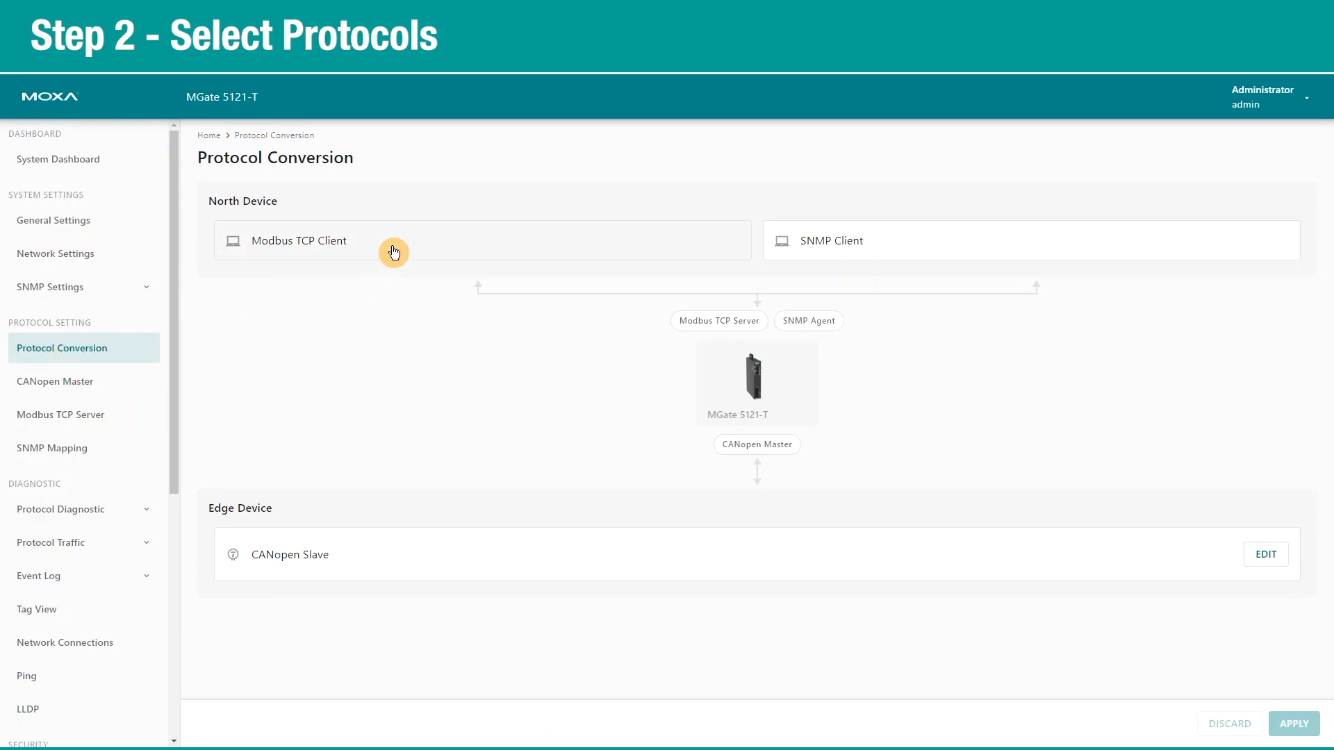
click(1266, 556)
click(774, 451)
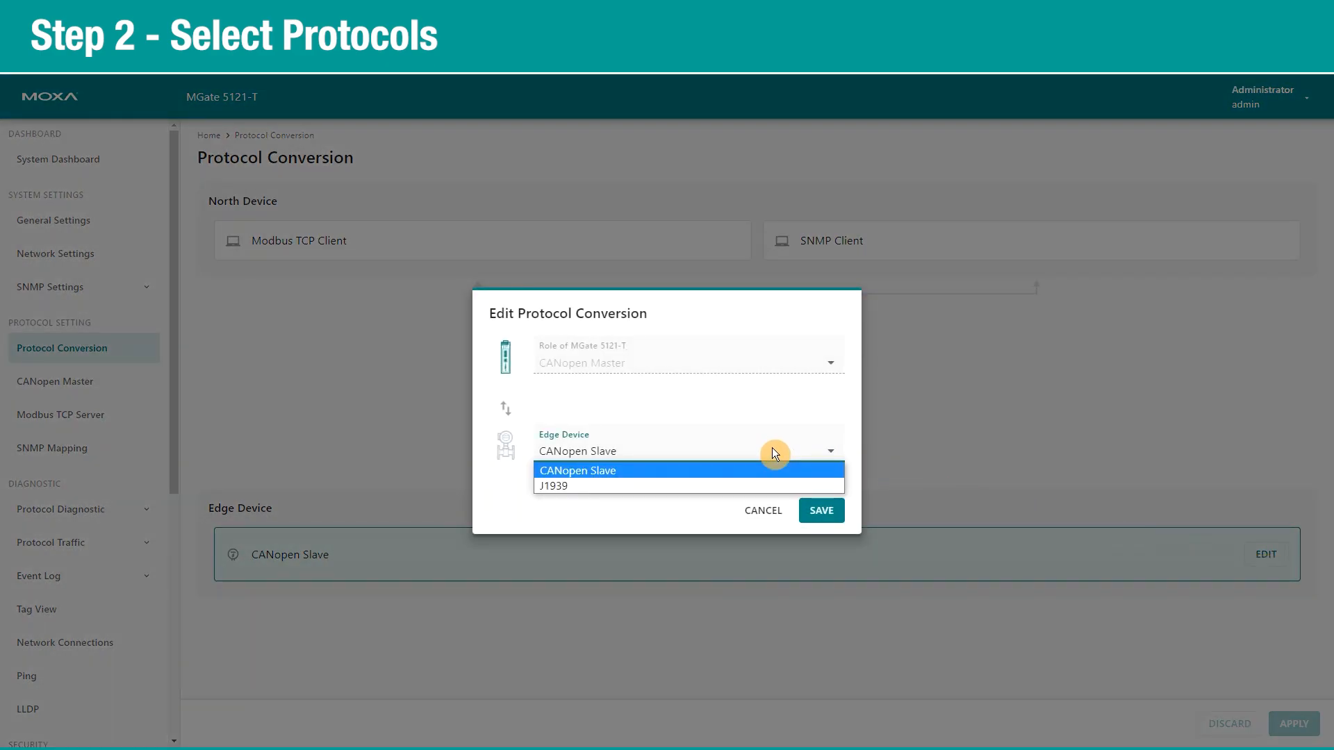
click(725, 470)
click(823, 512)
click(1289, 725)
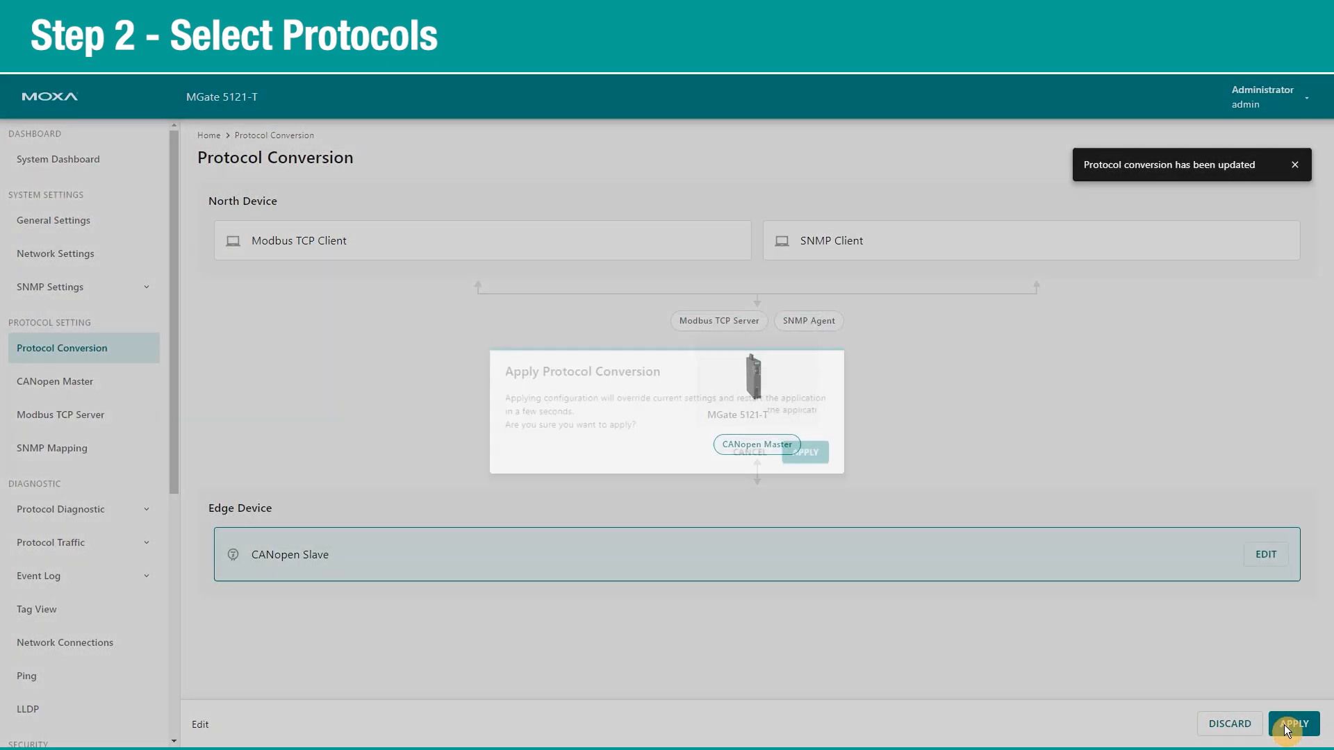
click(819, 457)
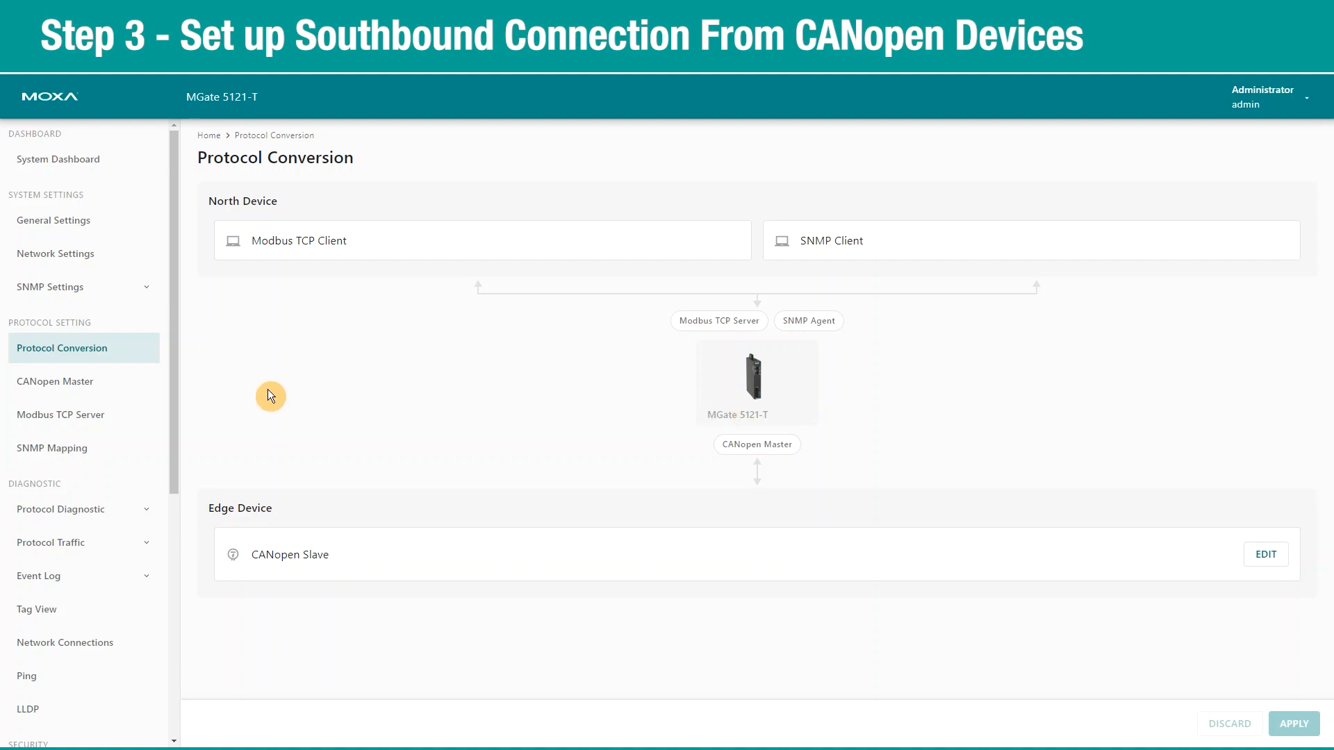
Import MicroCANopenPlusCiA401.eds into the CANopen Master's EDS Repository.
click(71, 381)
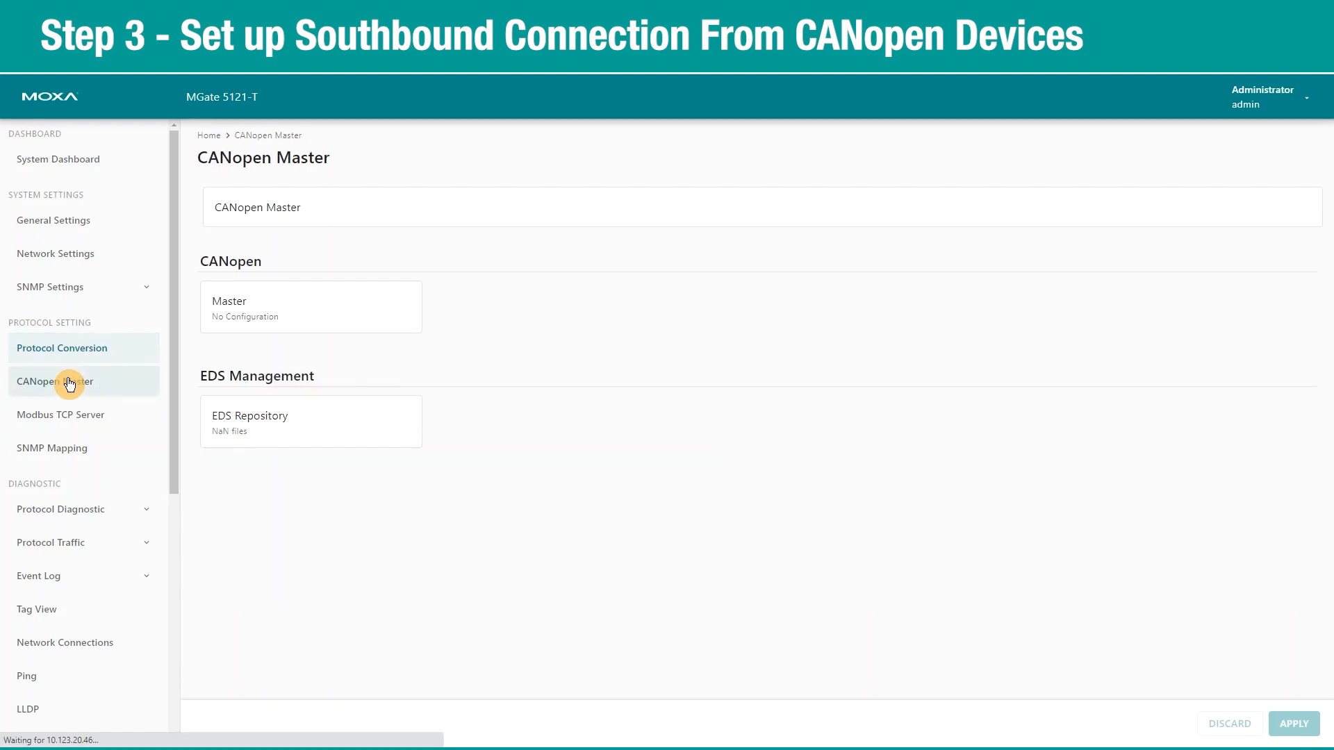
click(252, 430)
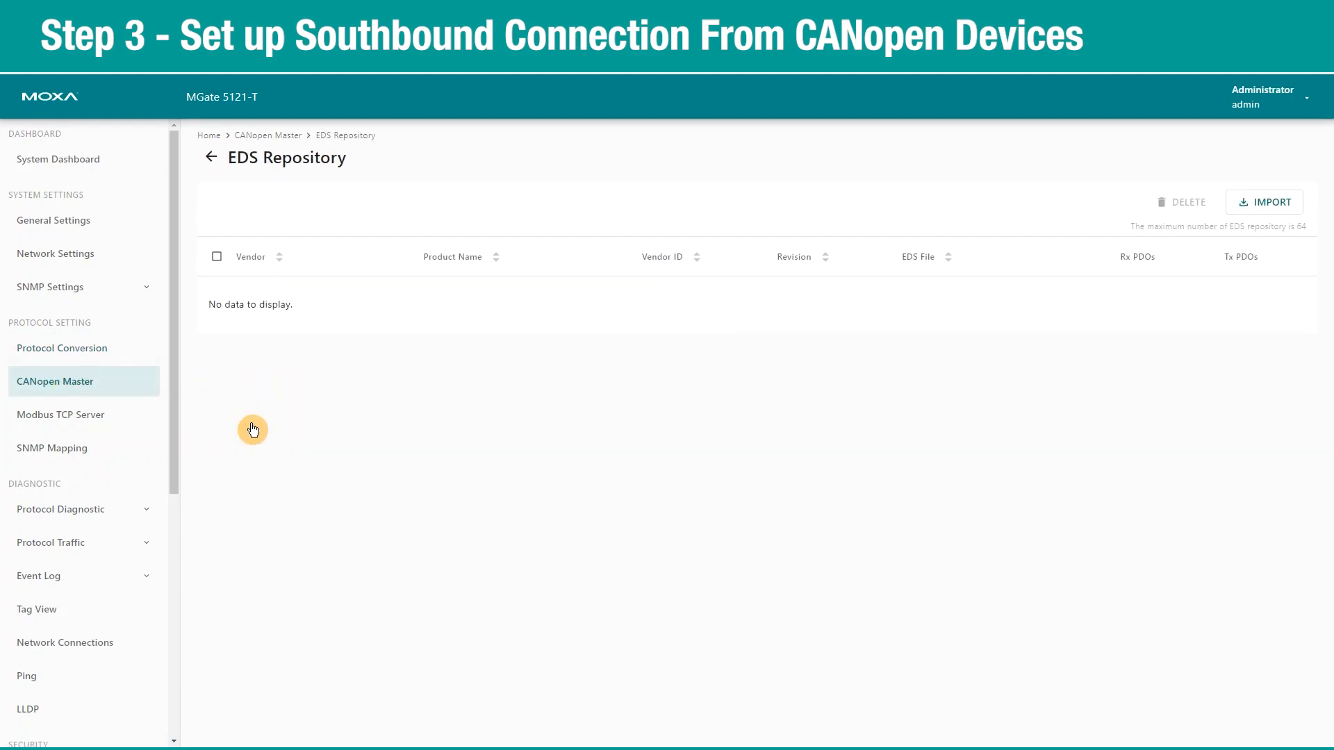
click(1286, 207)
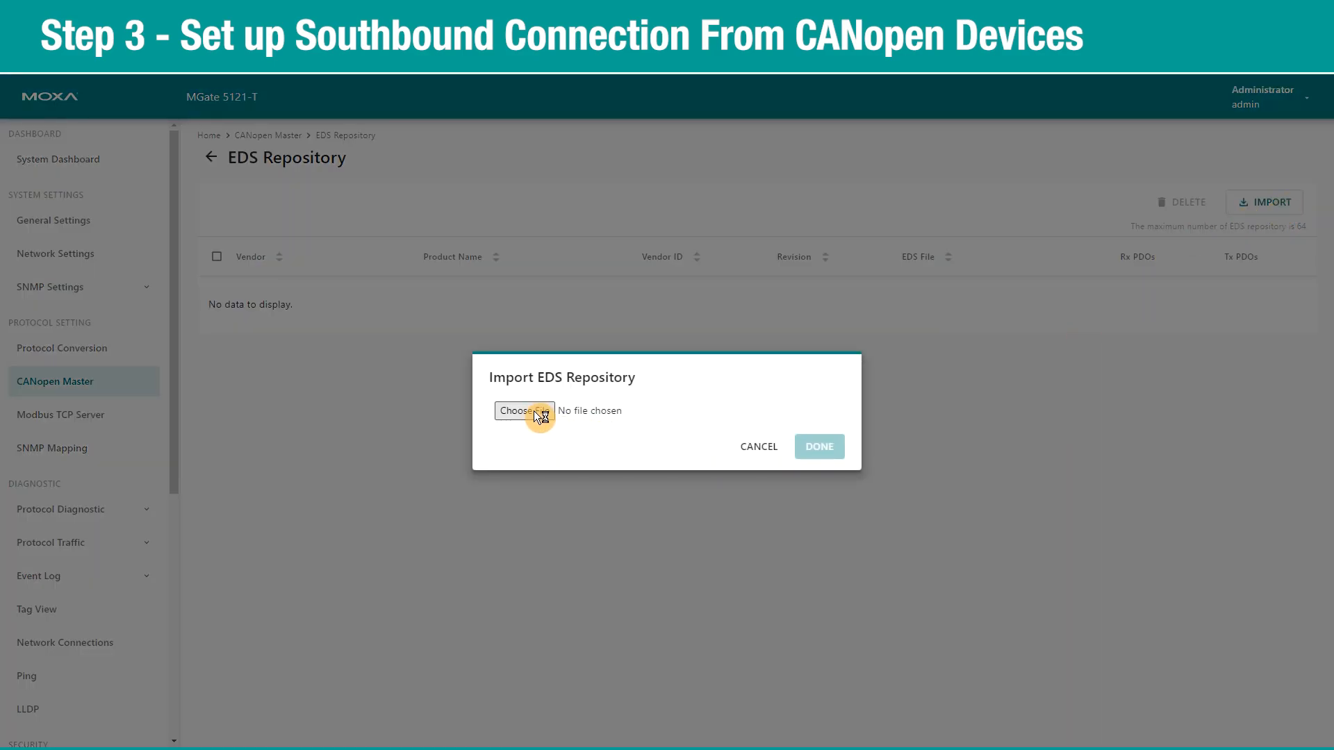
click(541, 416)
click(208, 126)
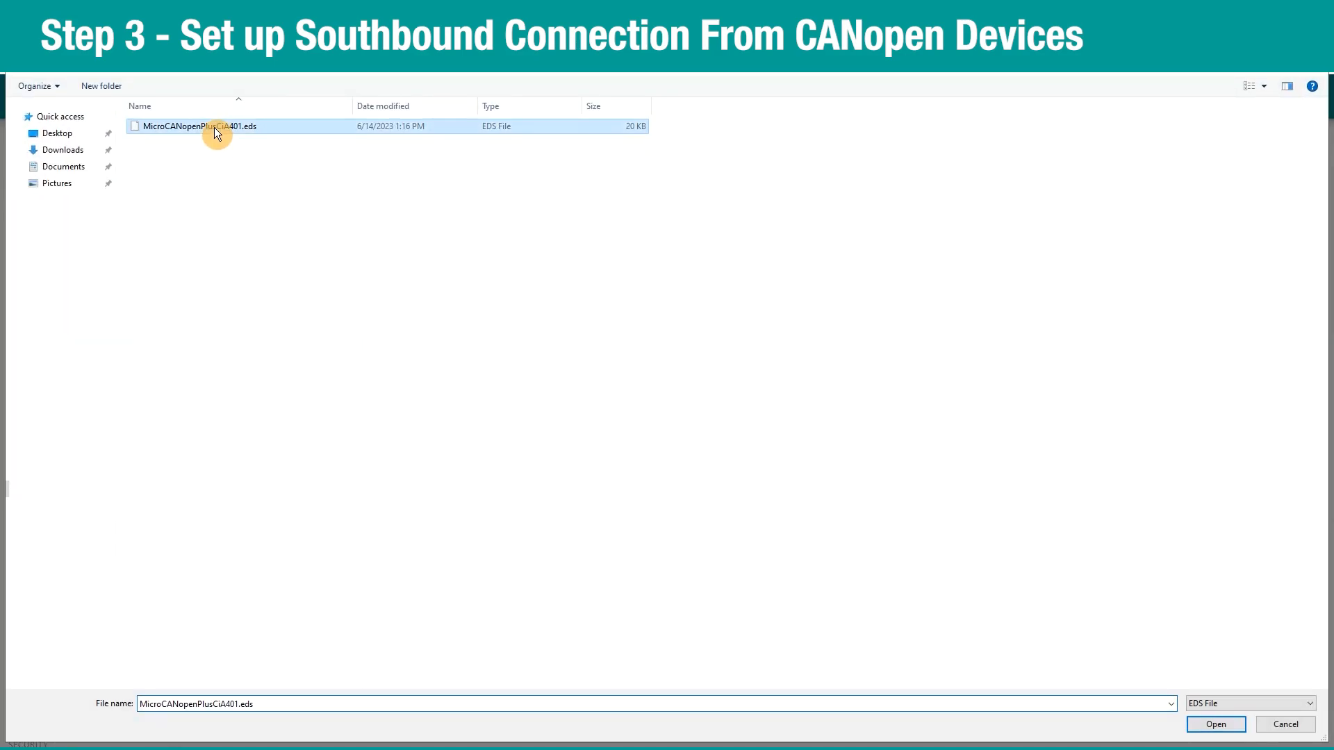
click(1216, 725)
click(809, 453)
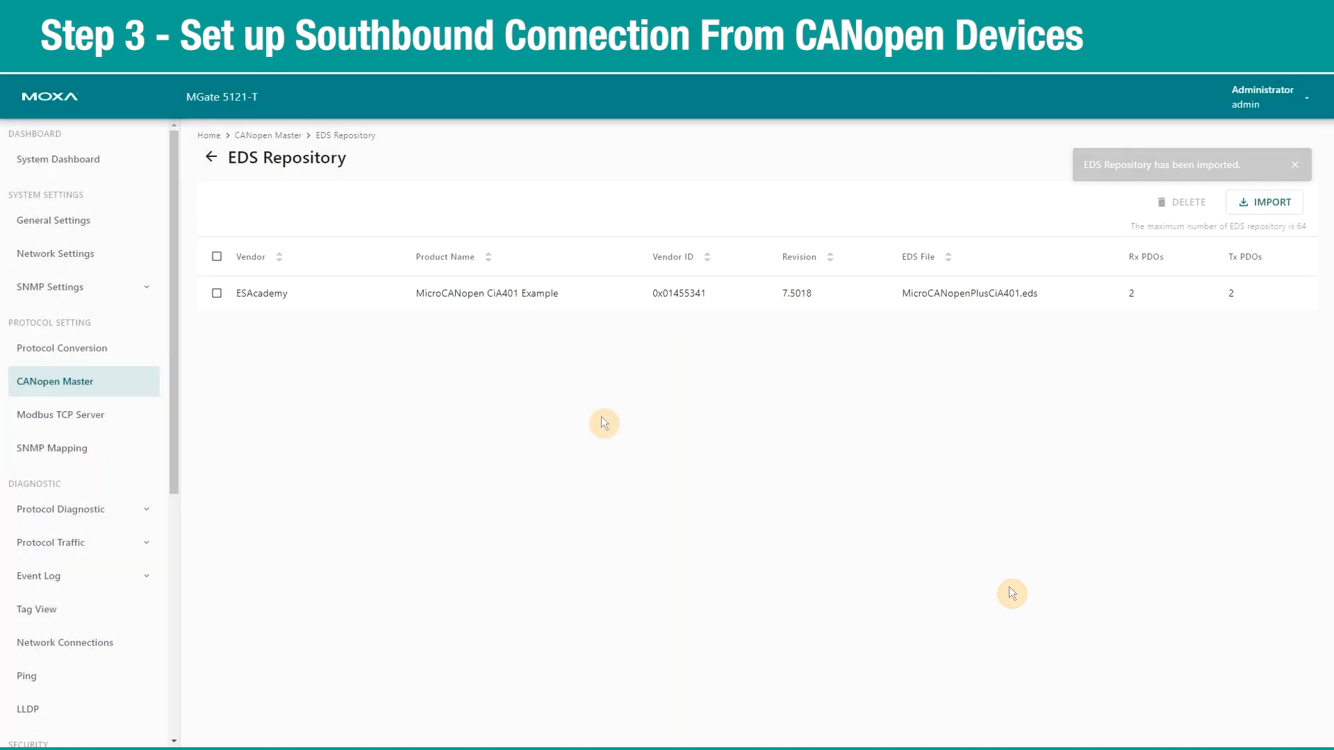
click(270, 137)
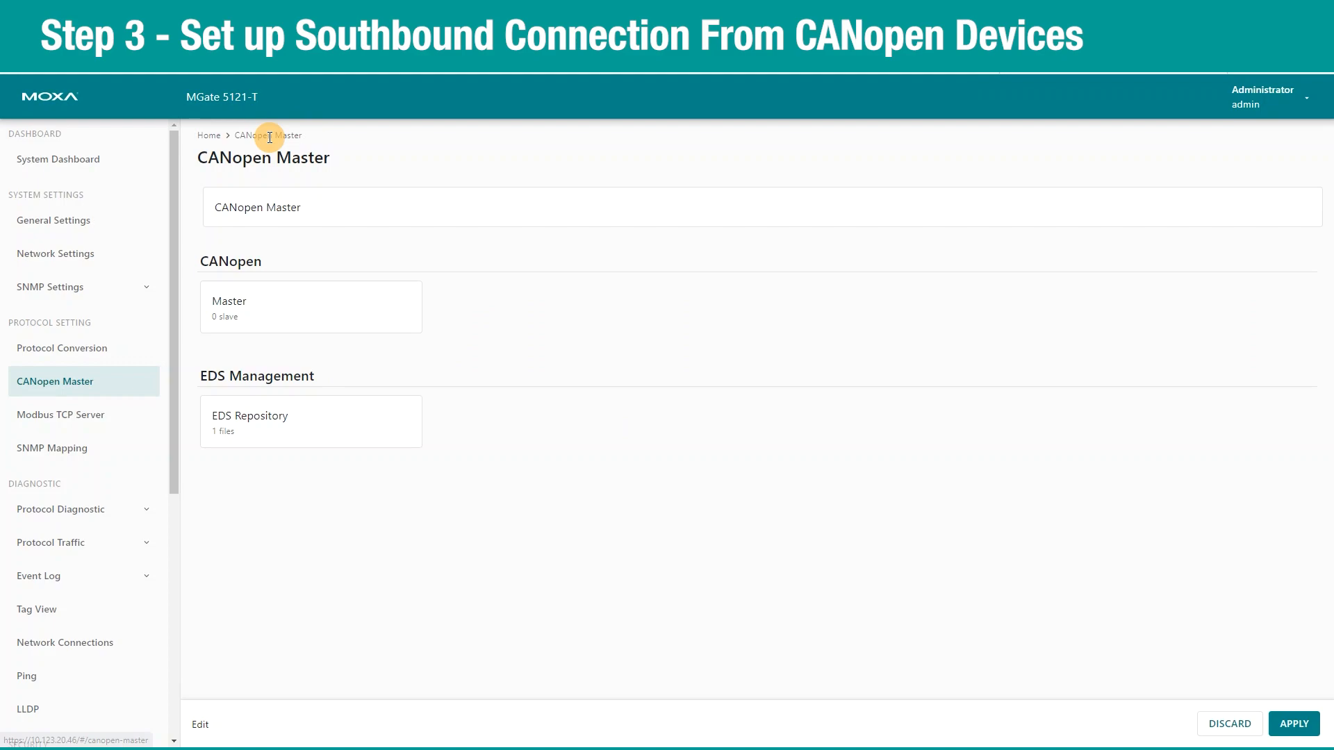
Scan the bus and add the ESAcademy MicroCANopen CiA401 Example device as a slave.
click(289, 329)
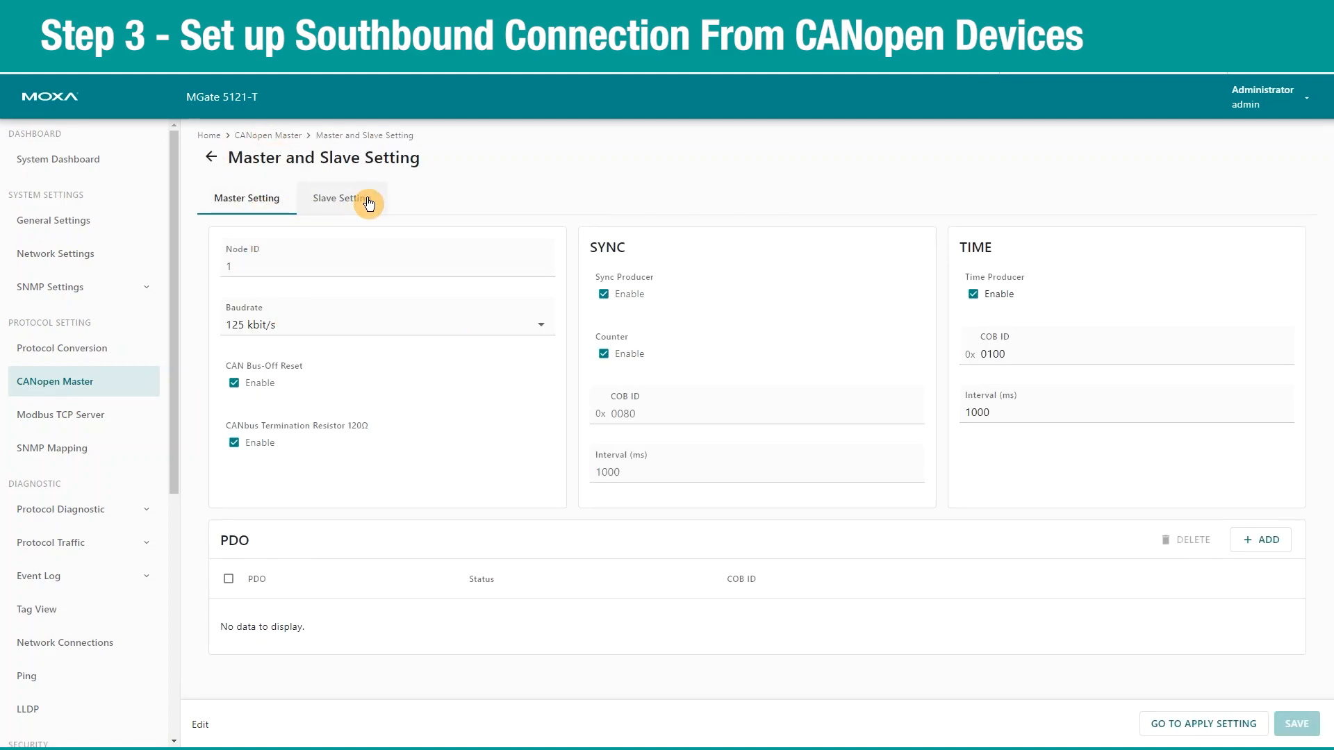
click(369, 203)
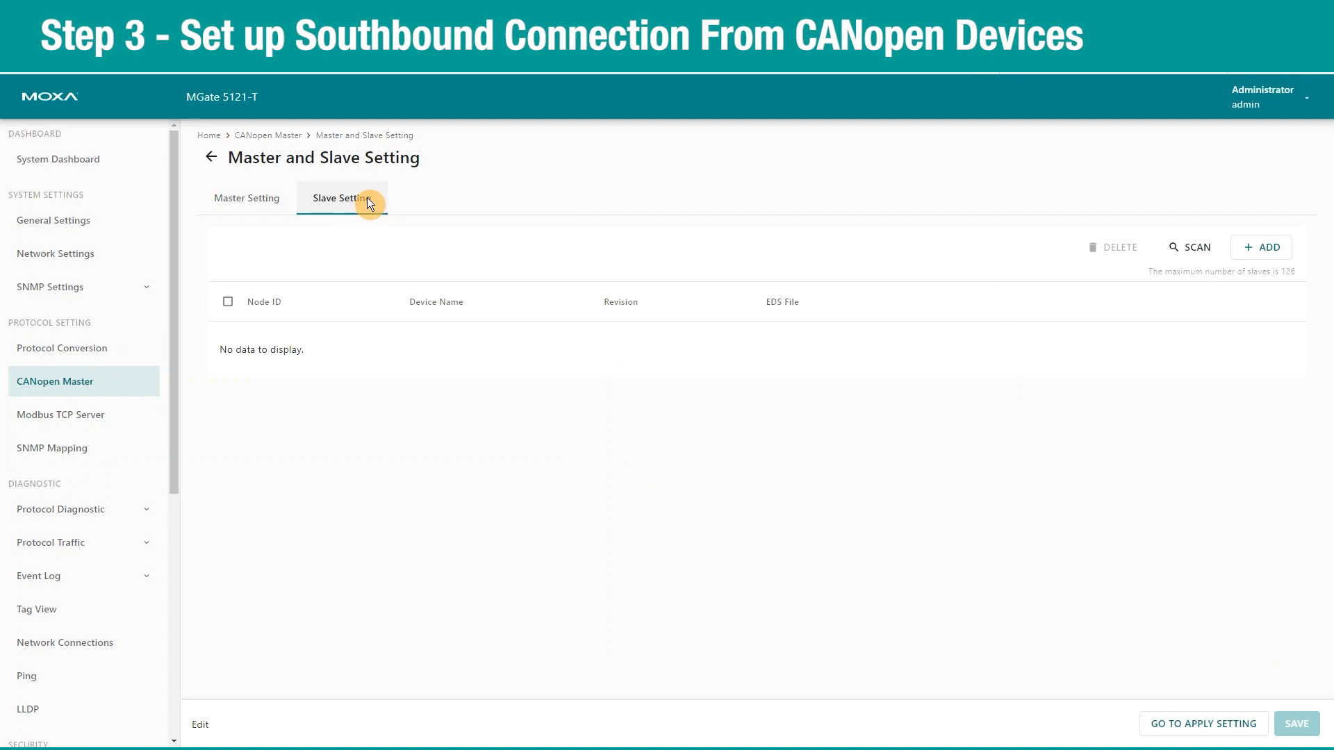
click(1194, 248)
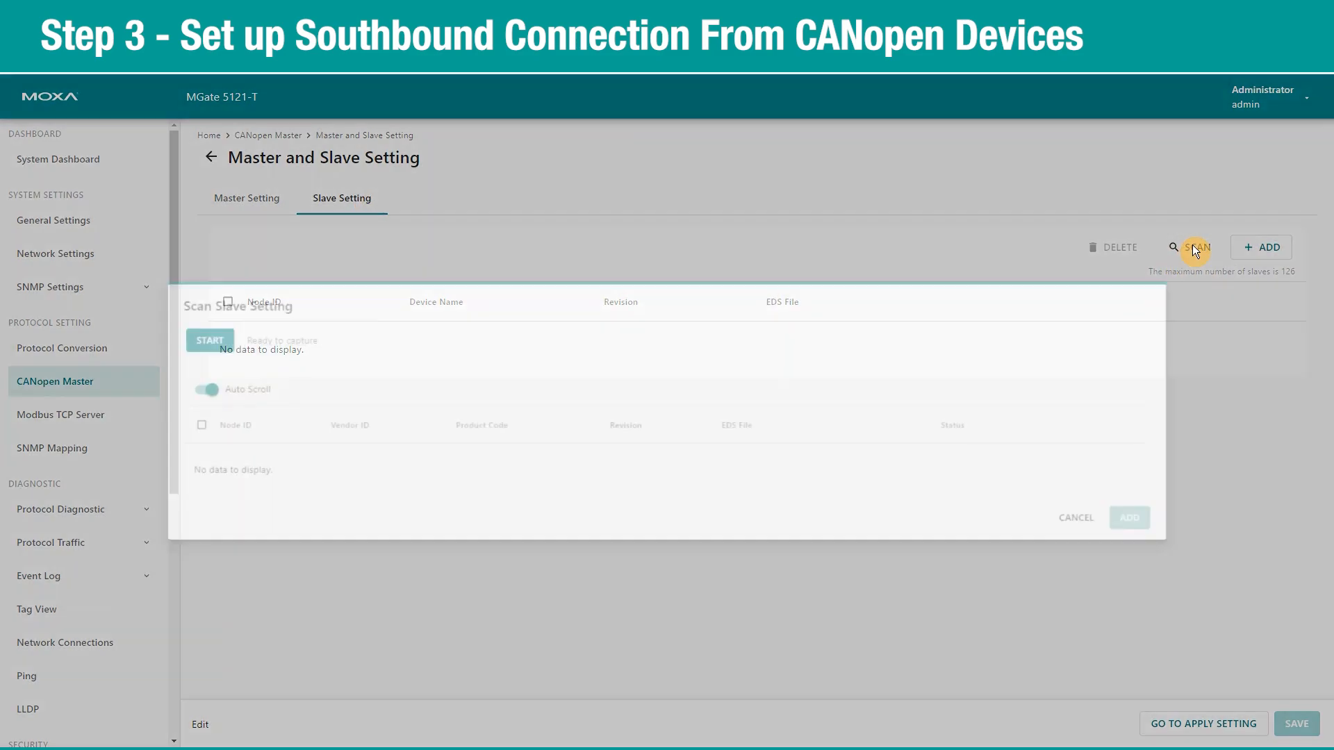
click(176, 328)
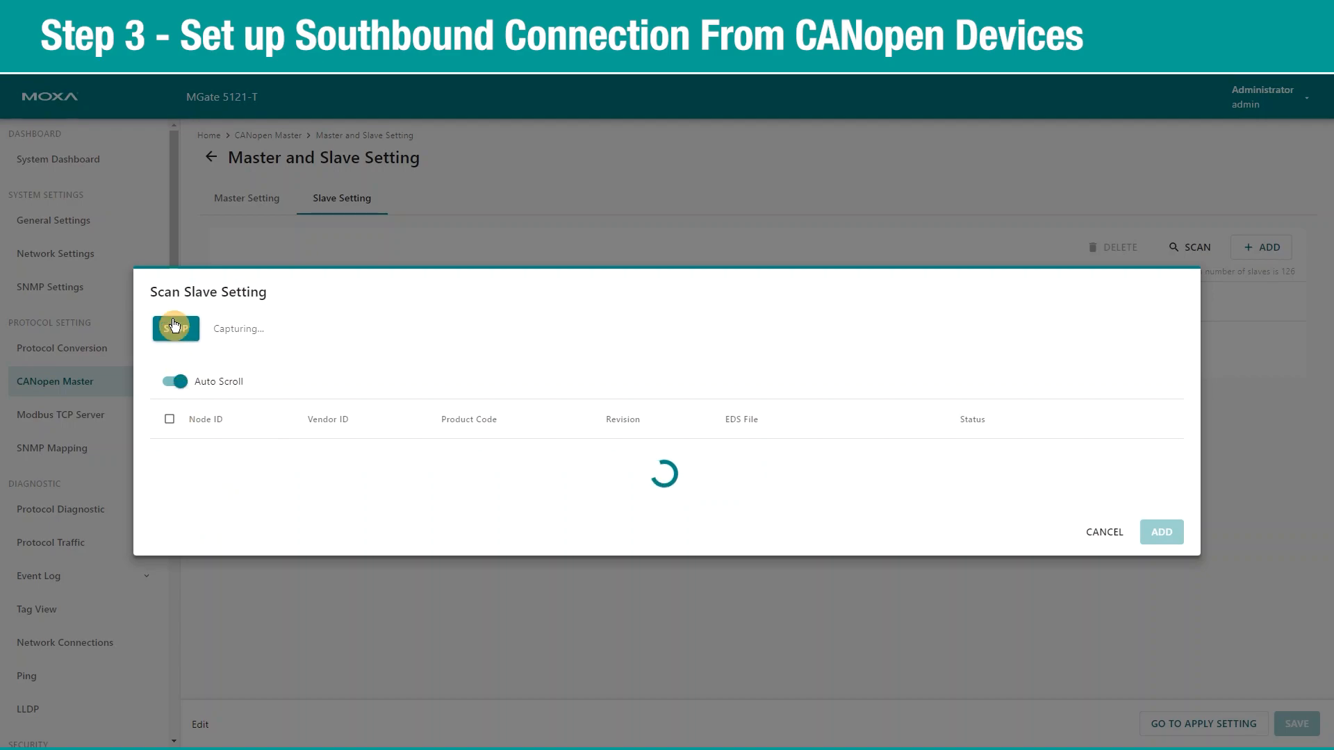
click(1099, 532)
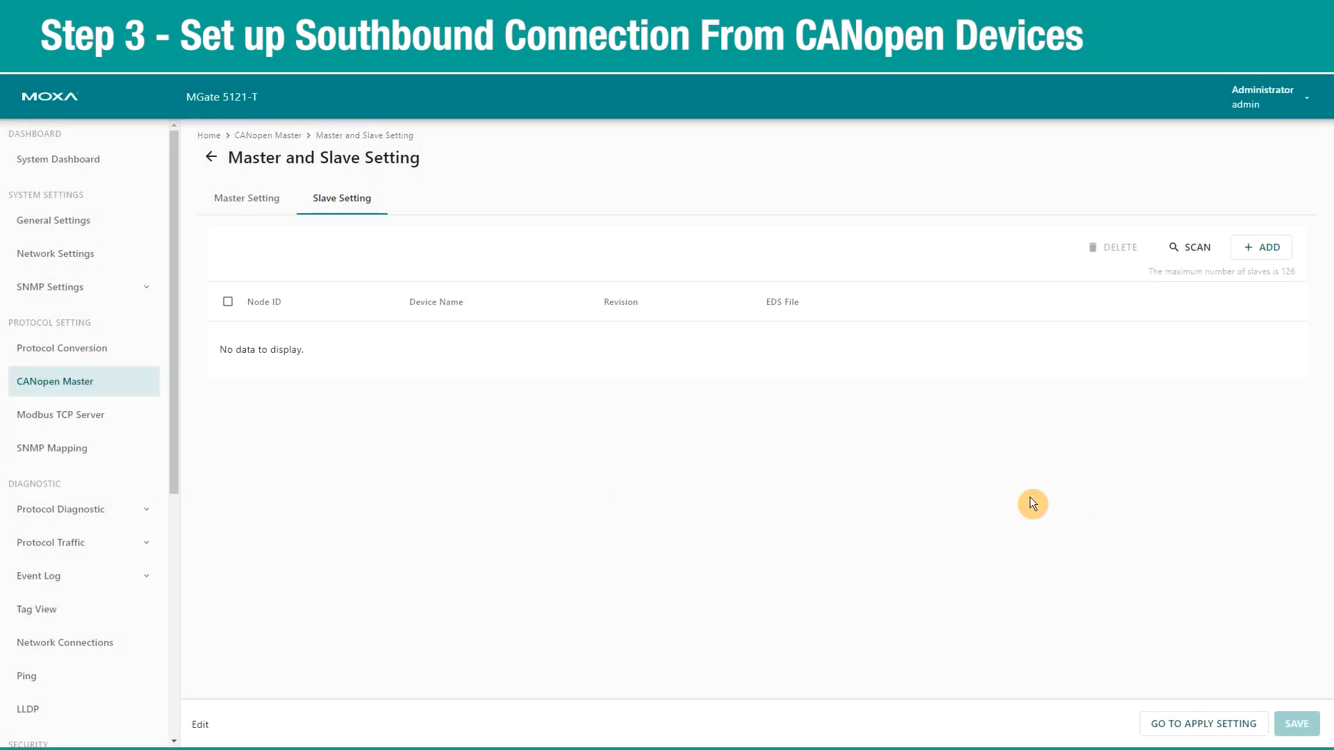
click(1261, 248)
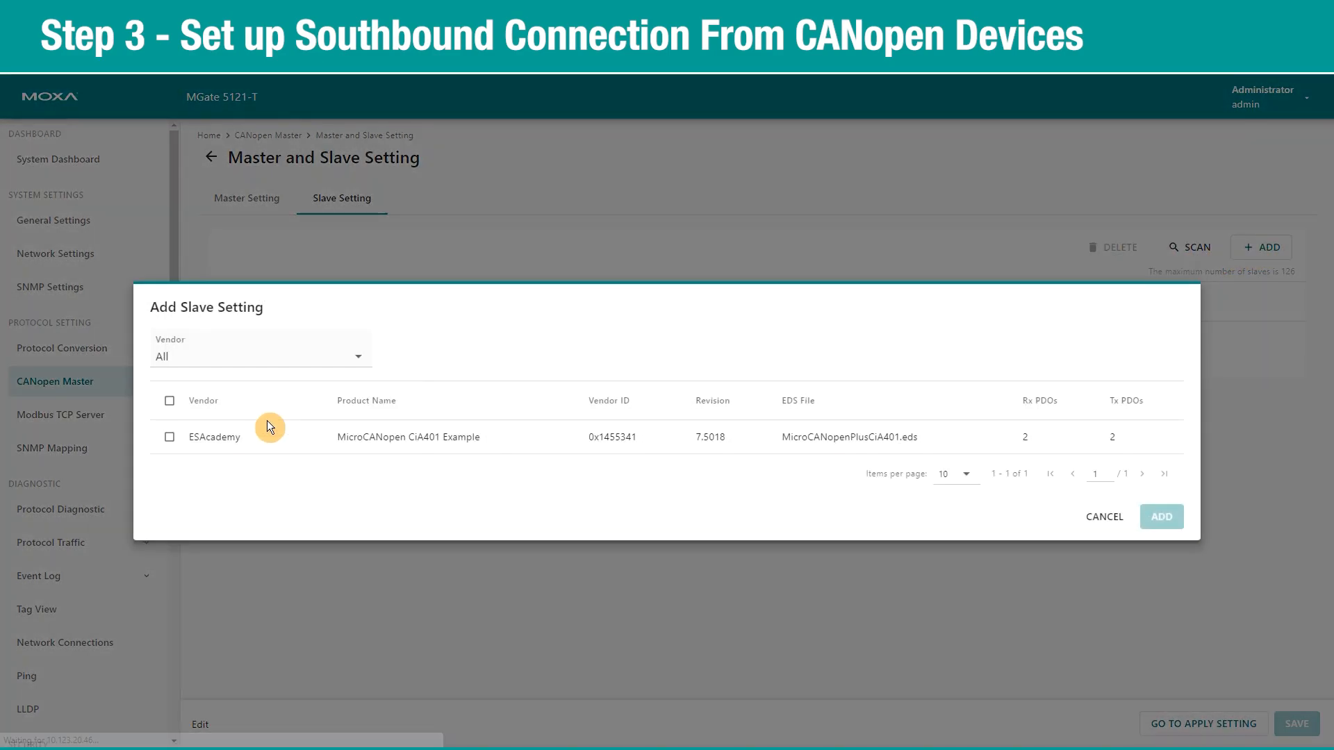
click(166, 441)
click(1162, 517)
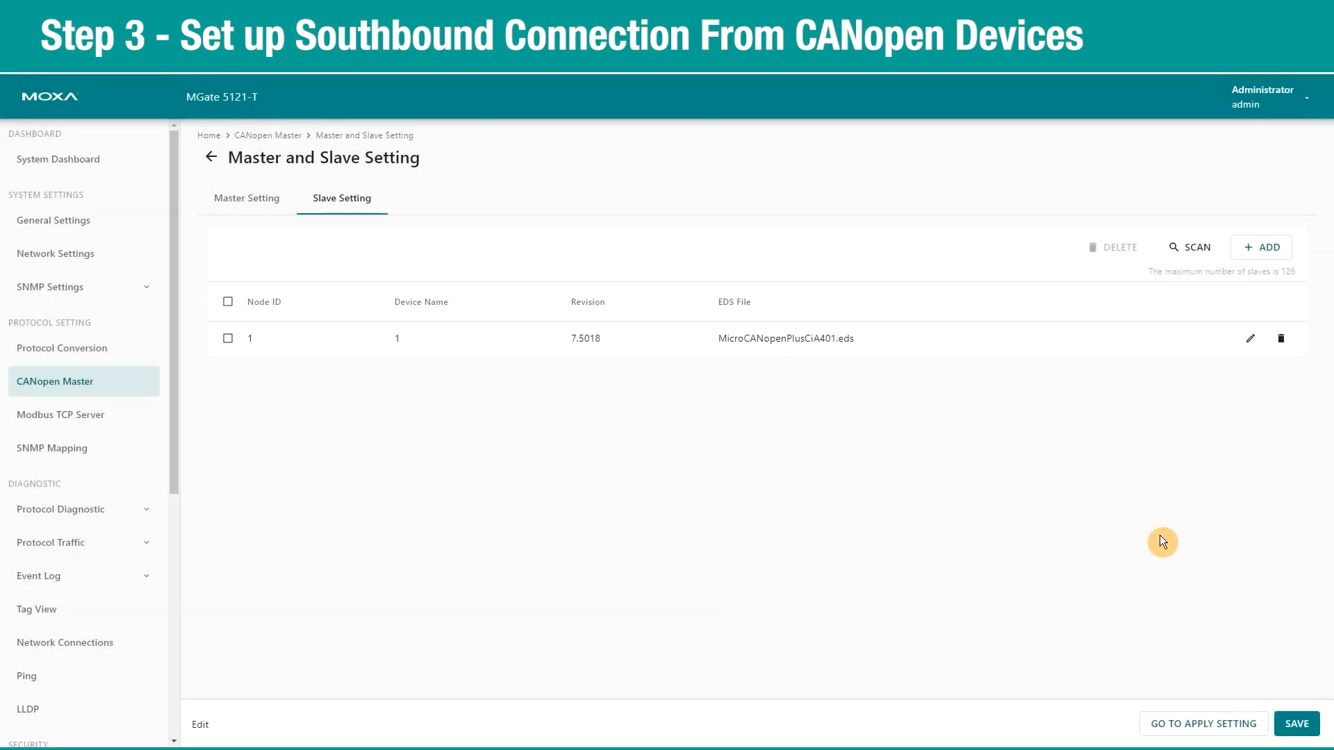
click(1290, 733)
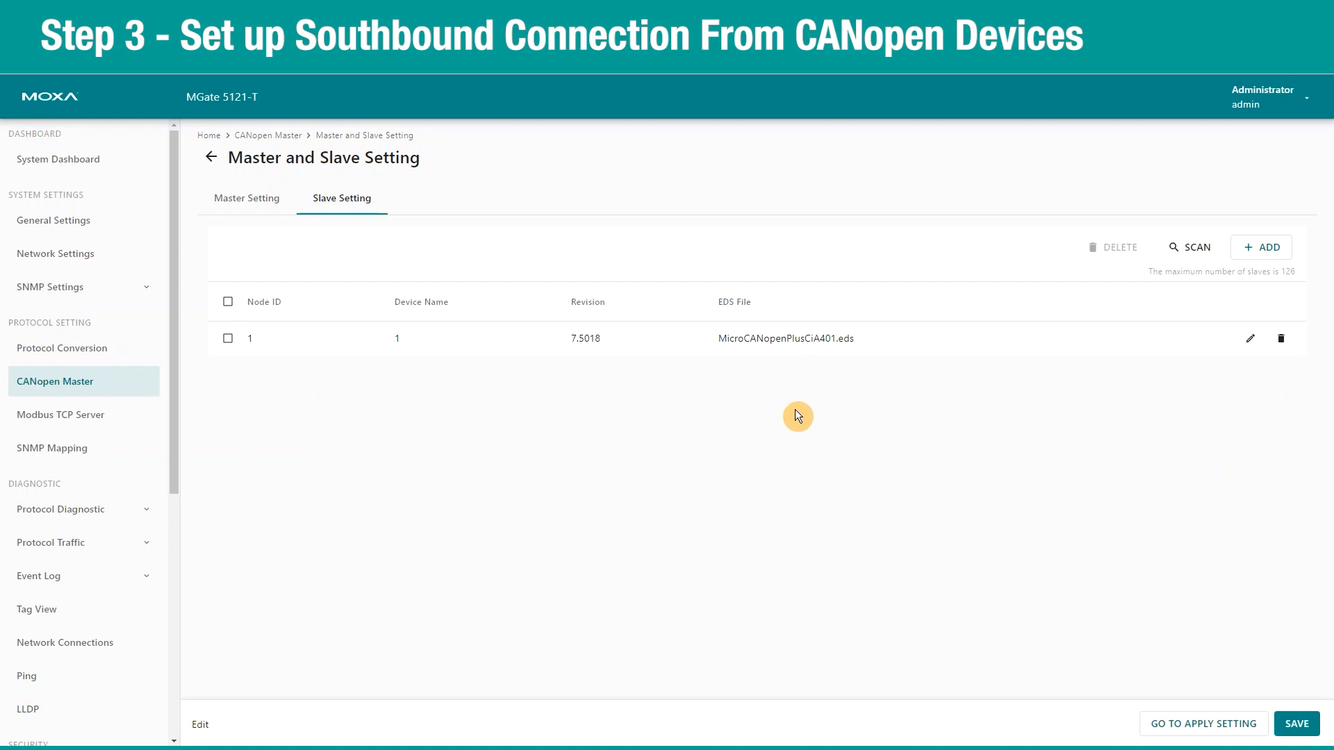
Set the slave to node ID 2, name ID2, Heartbeat retrieval, 1000 ms timeout, and save.
click(1251, 338)
double_click(661, 359)
text(2)
key(Tab)
key(BackSpace)
text(ID2)
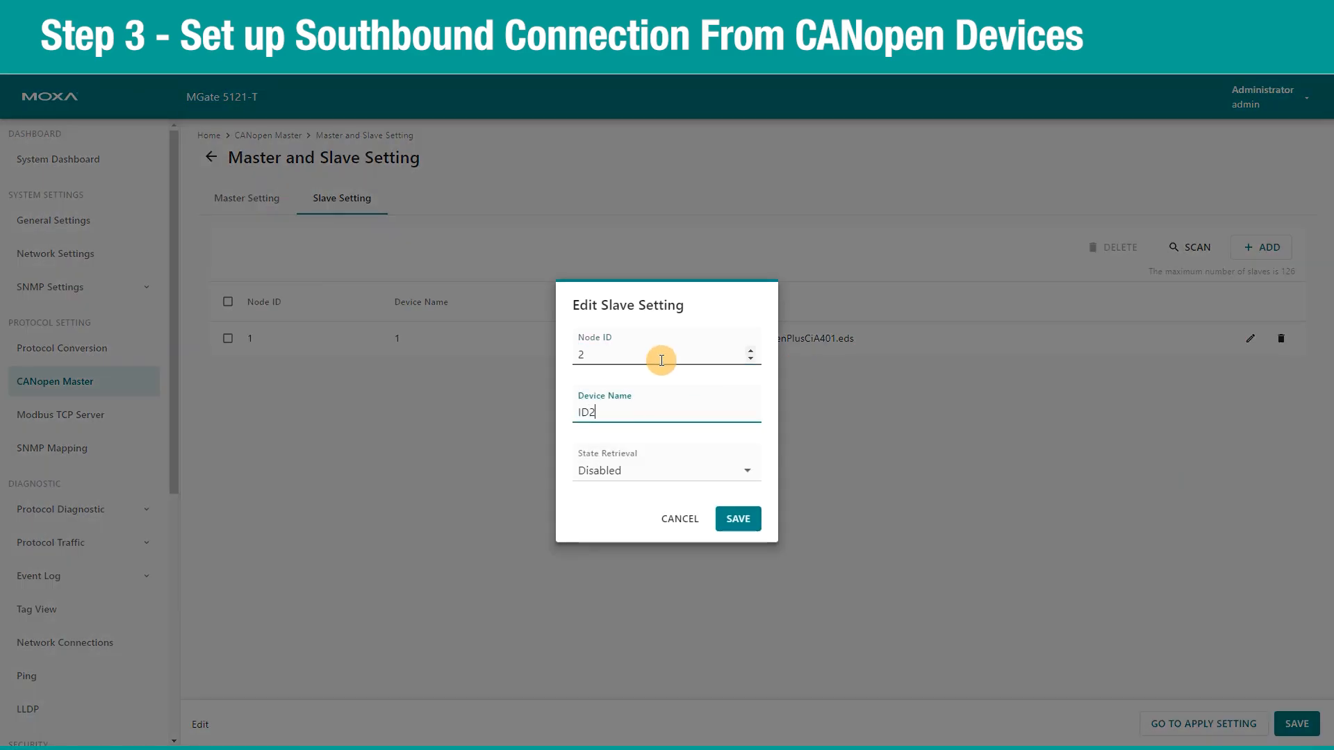
click(683, 460)
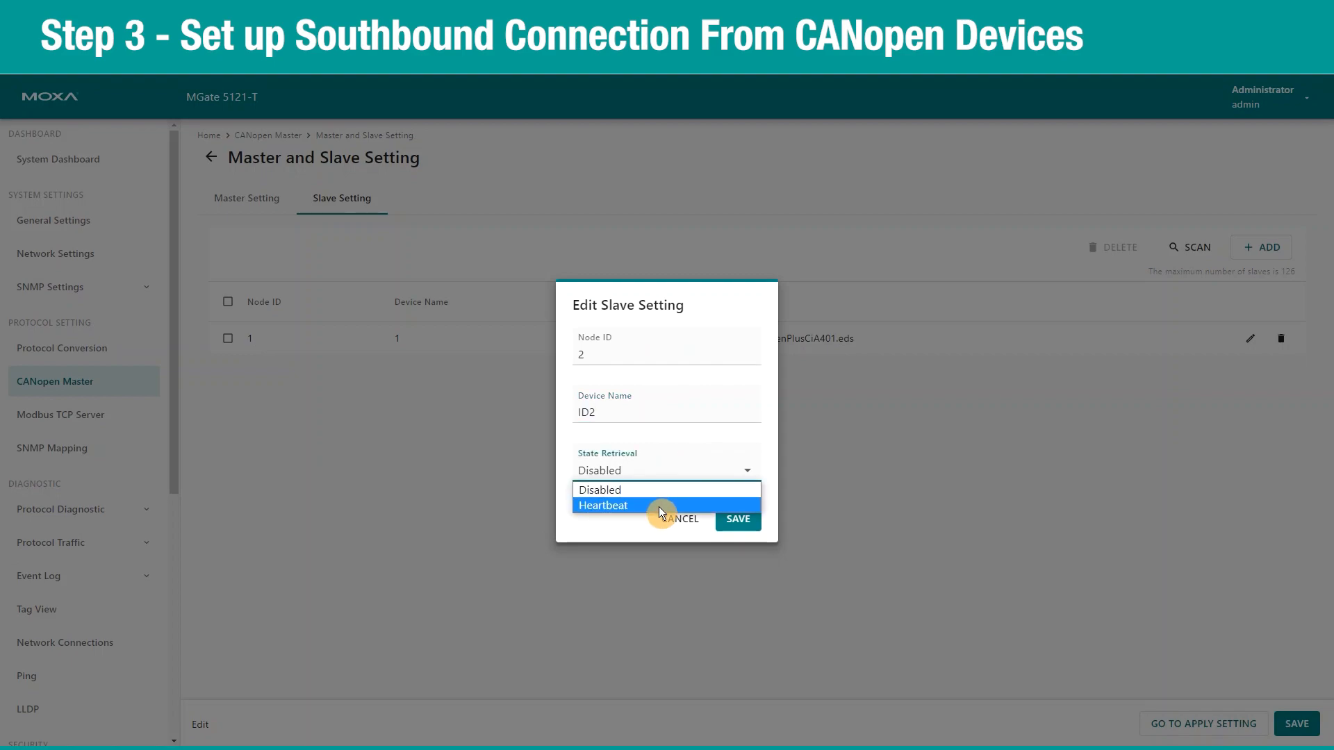
click(659, 507)
double_click(595, 500)
text(1000)
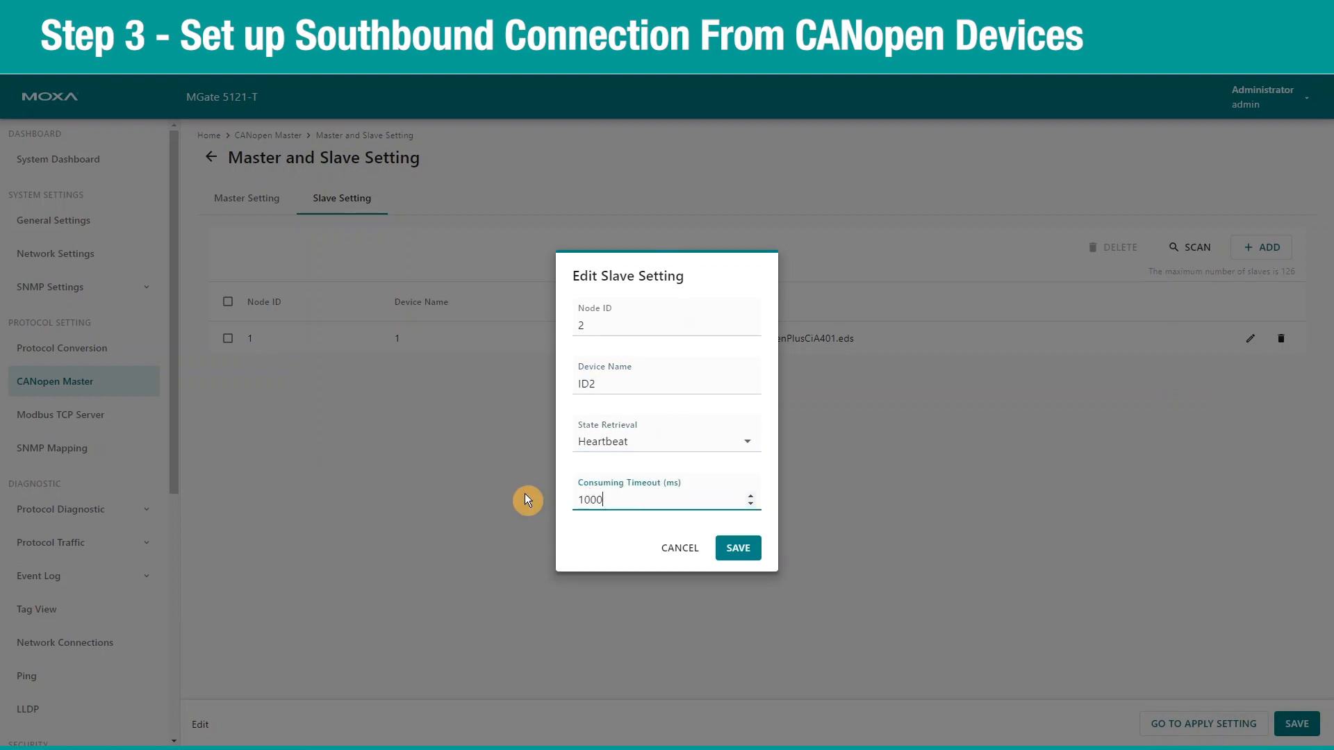
click(723, 549)
click(1296, 723)
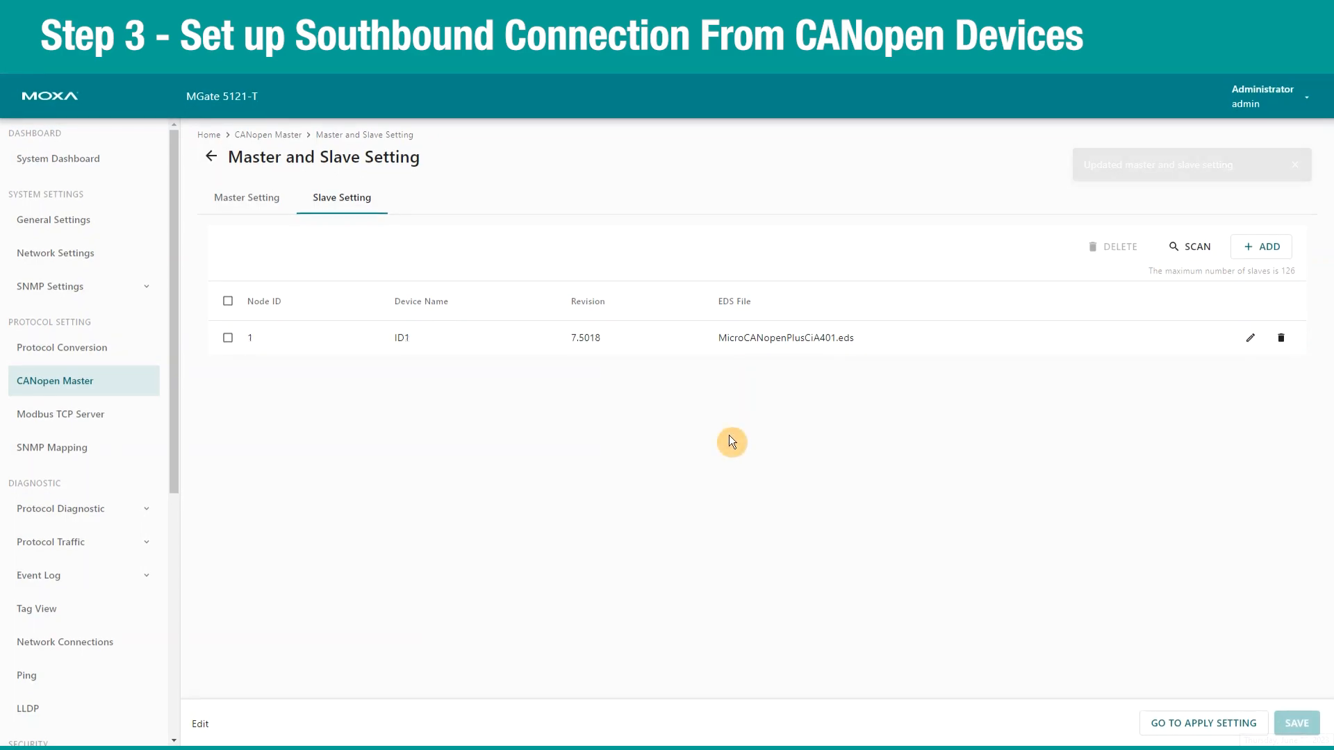
click(252, 210)
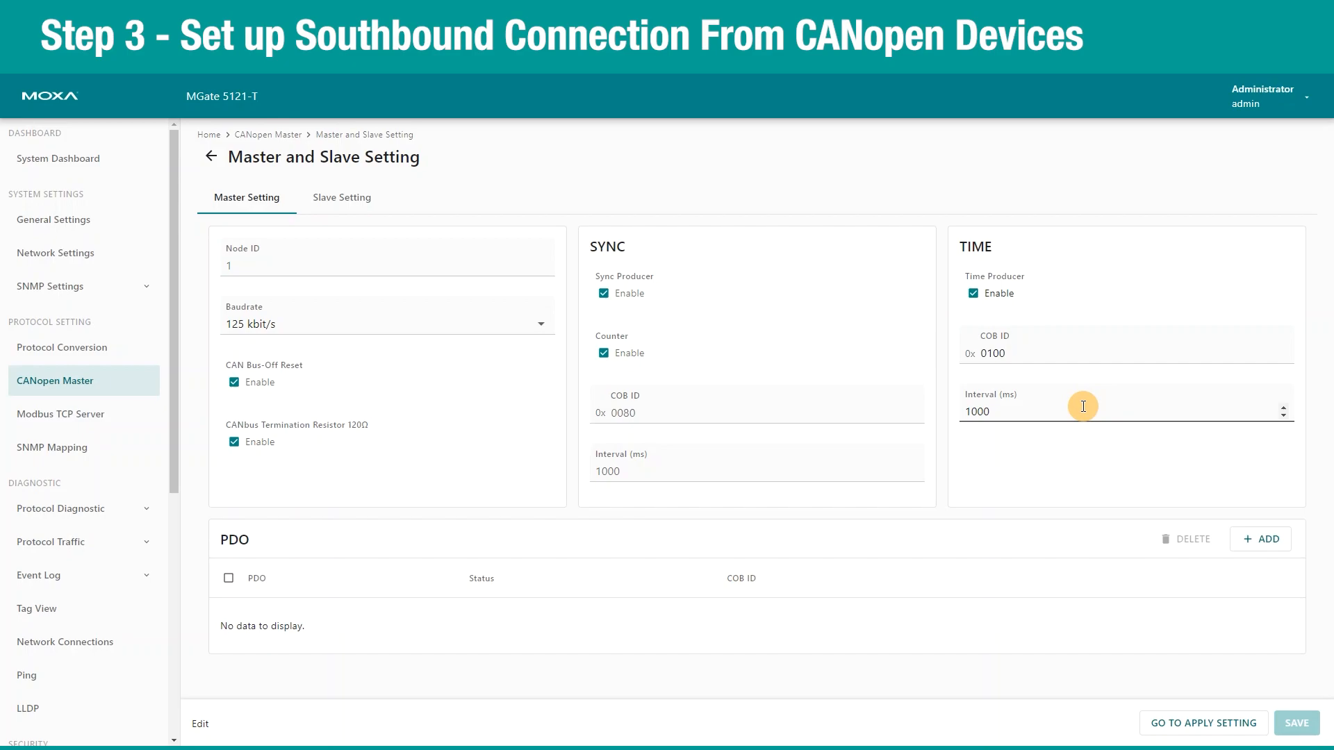
Open the Add PDO dialog from the Master Setting PDO section.
click(1267, 549)
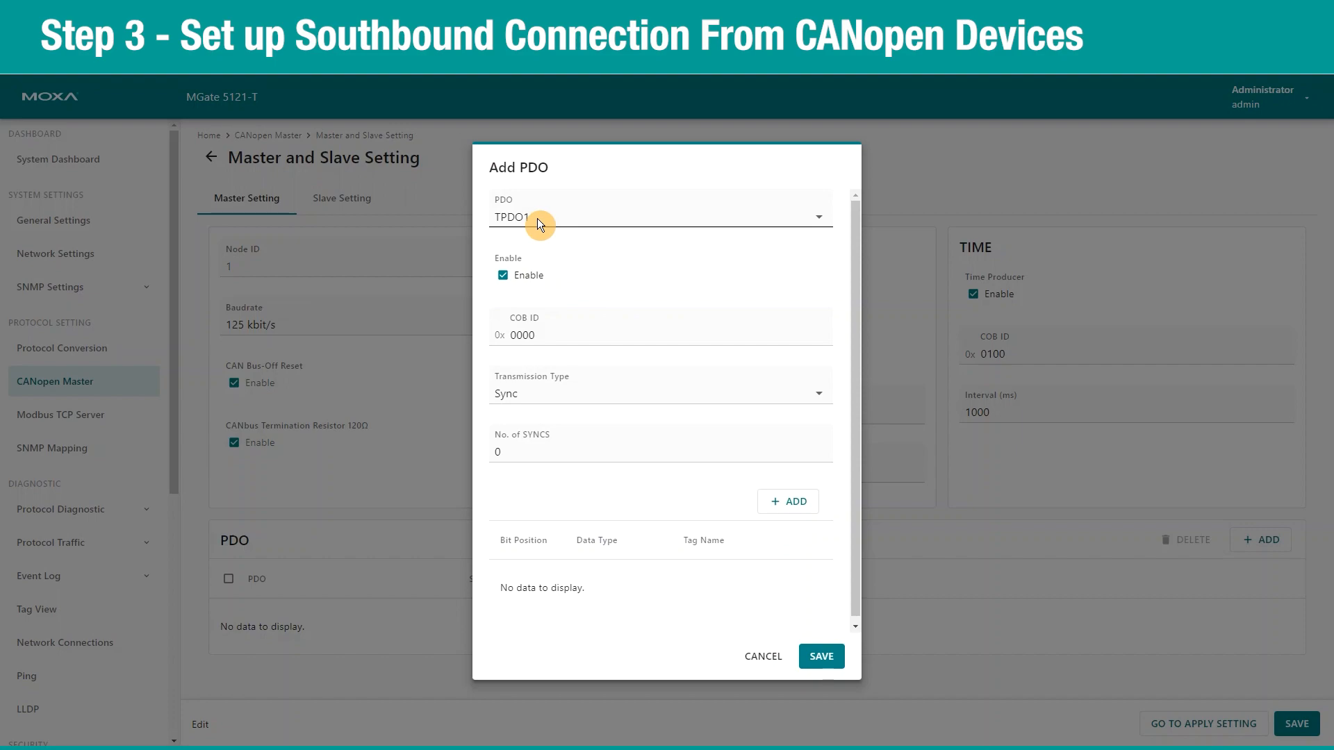
Create TPDO1 with COB ID 0x0202, Sync transmission and one 8 Byte tag named ID2.
click(547, 337)
key(BackSpace)
key(BackSpace)
key(BackSpace)
text(202)
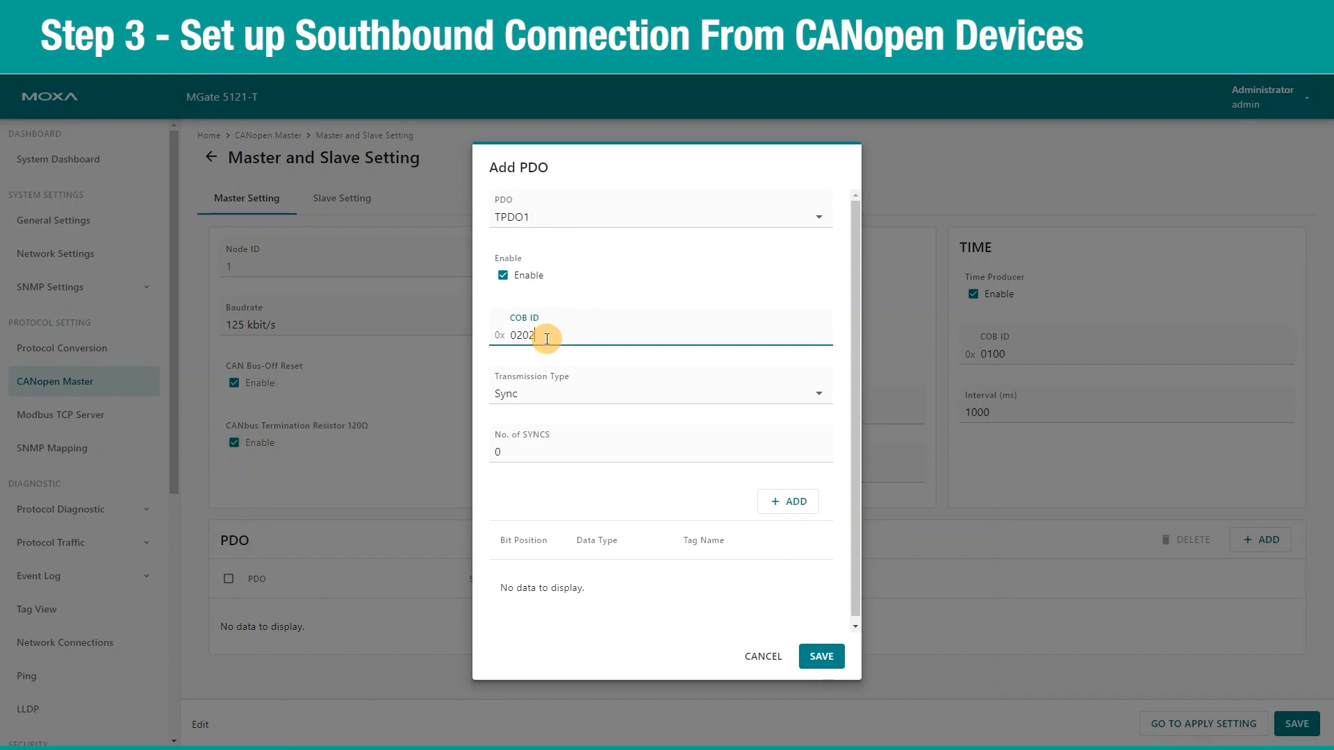
click(561, 394)
click(561, 395)
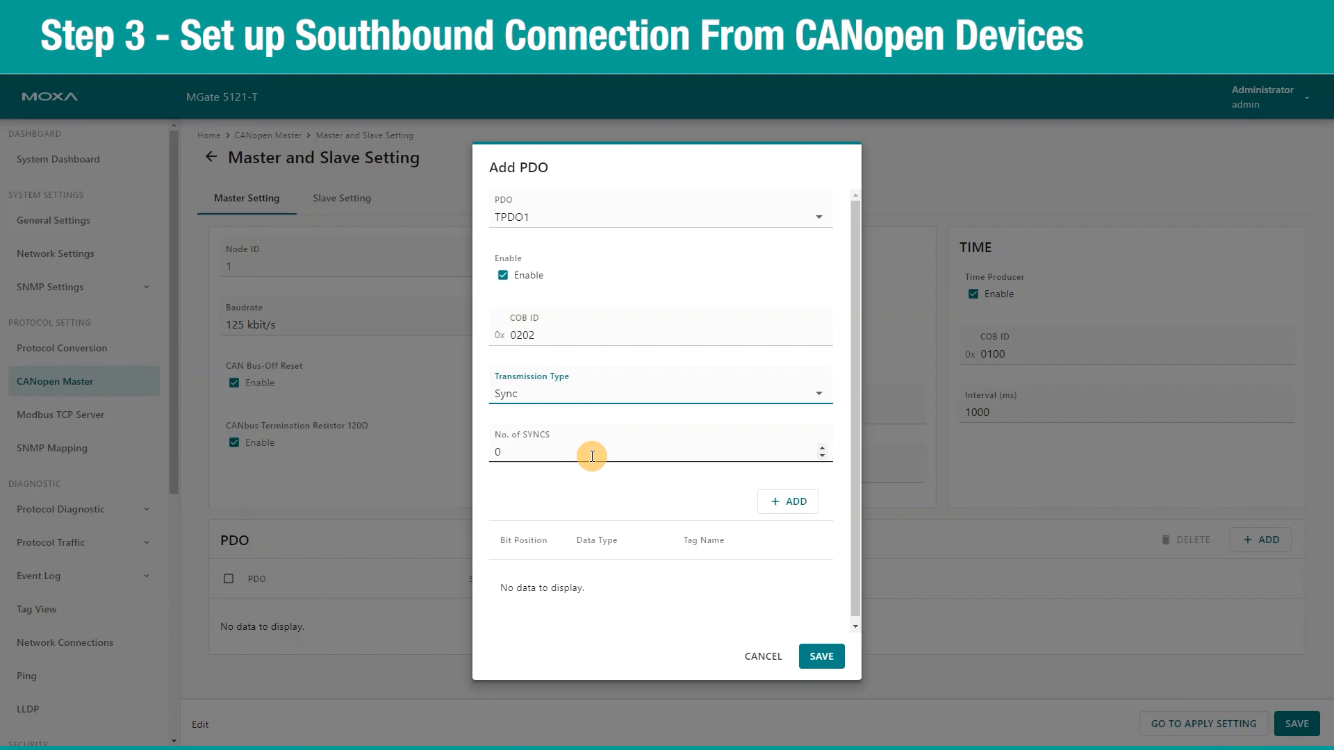
click(783, 501)
click(623, 585)
click(621, 565)
click(686, 600)
text(ID2_RPDO1)
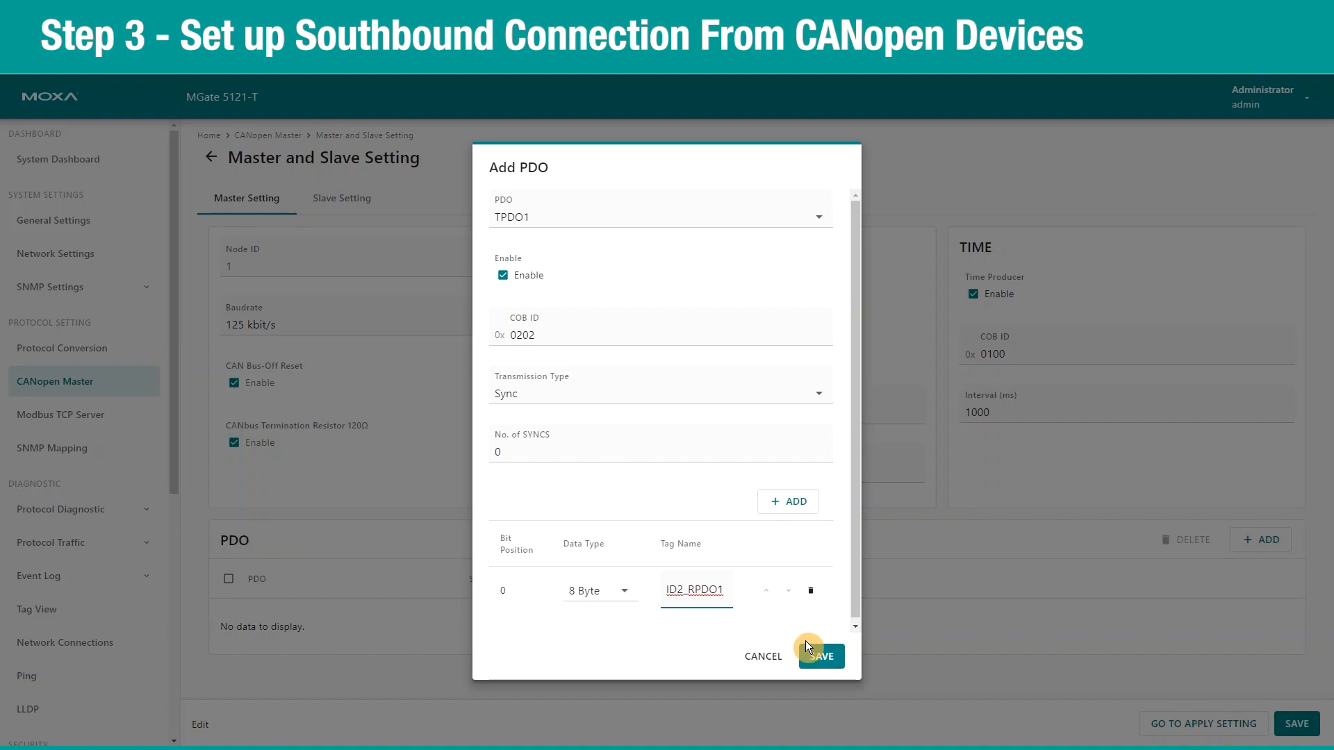
click(820, 656)
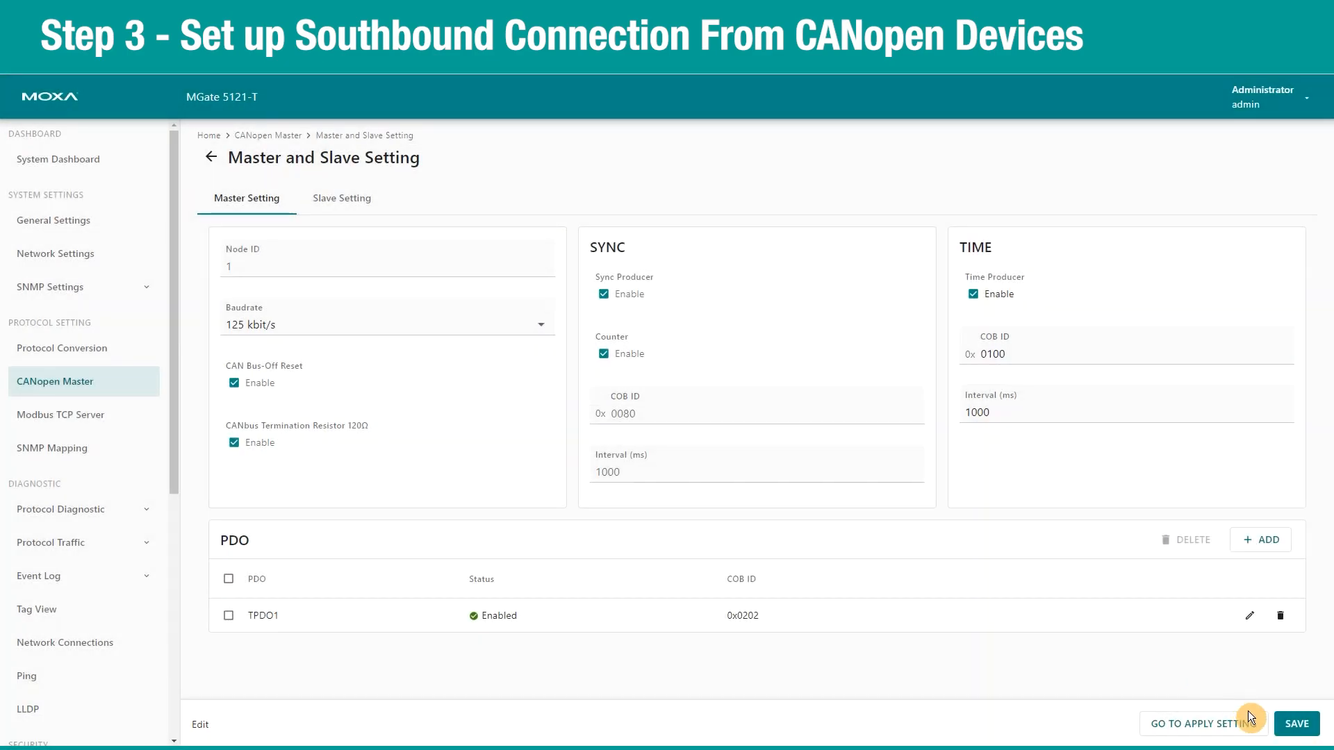
Save the master settings with the new TPDO1 and apply the CANopen Master configuration.
click(1305, 724)
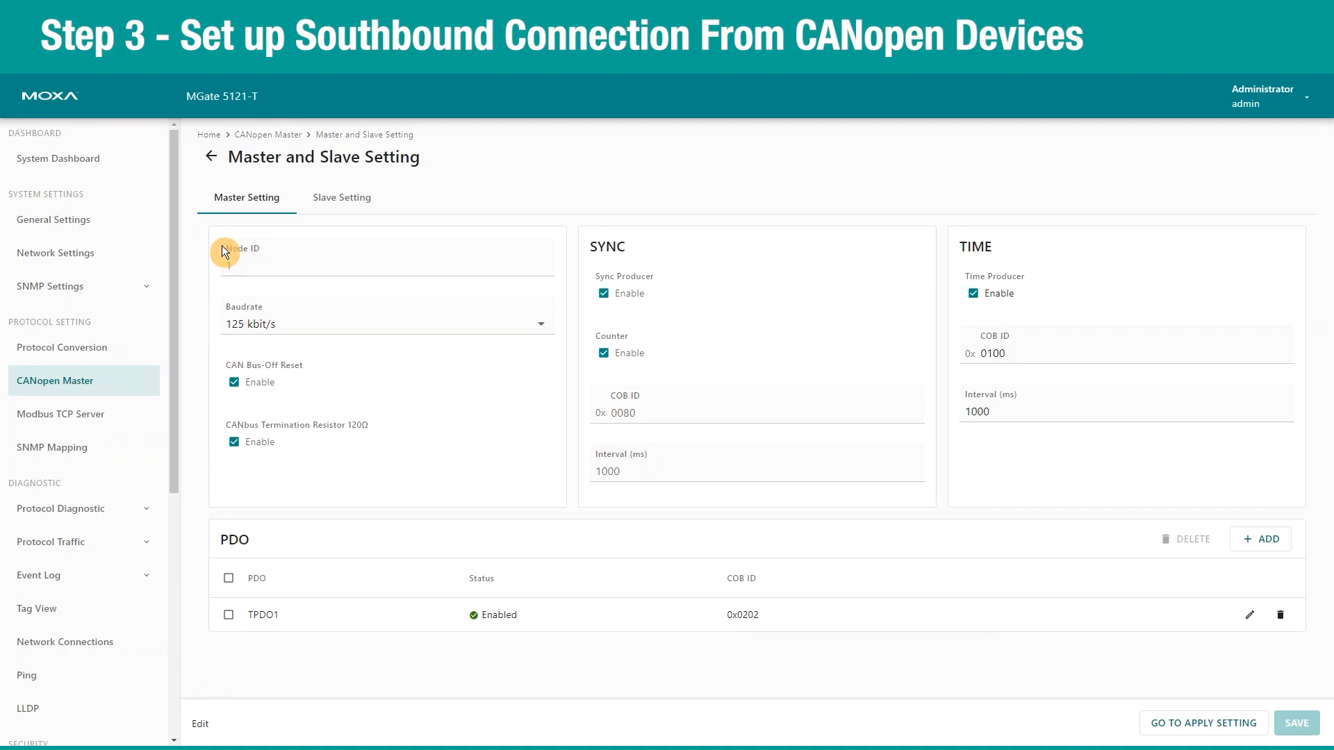
click(264, 136)
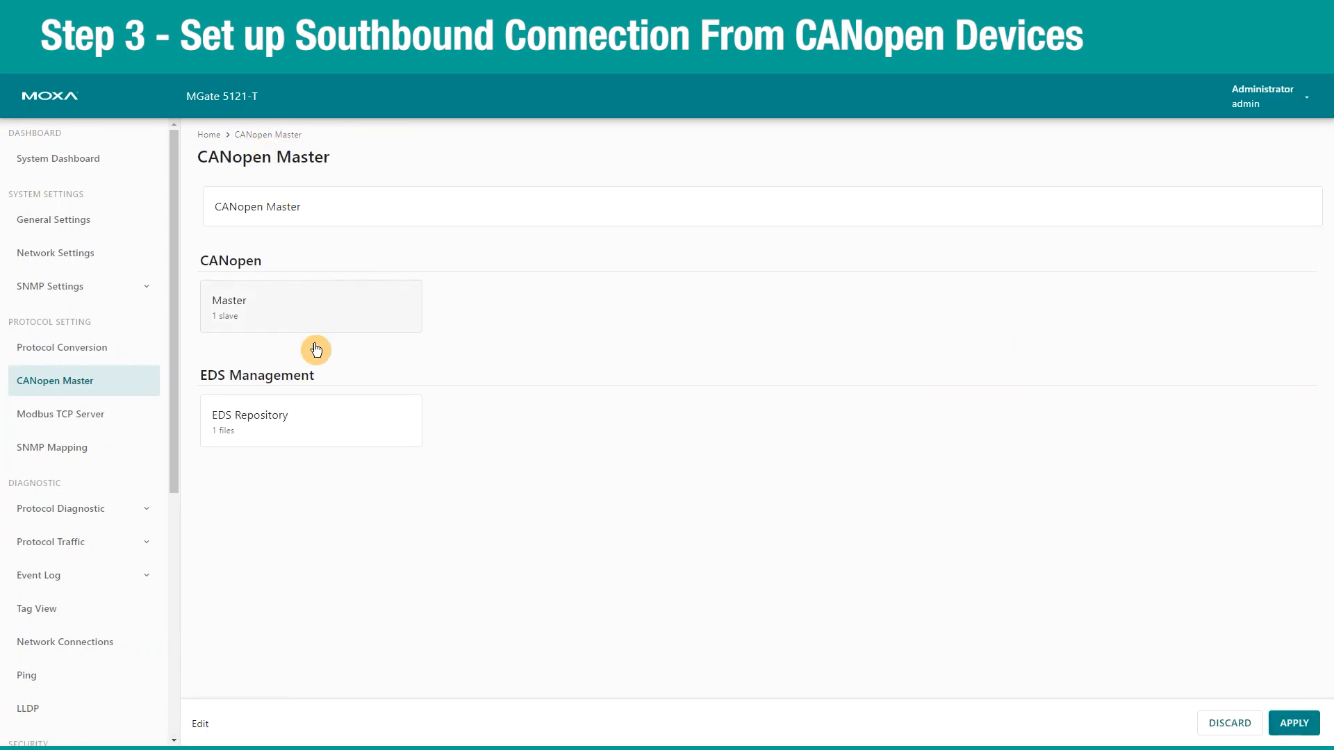
click(1305, 730)
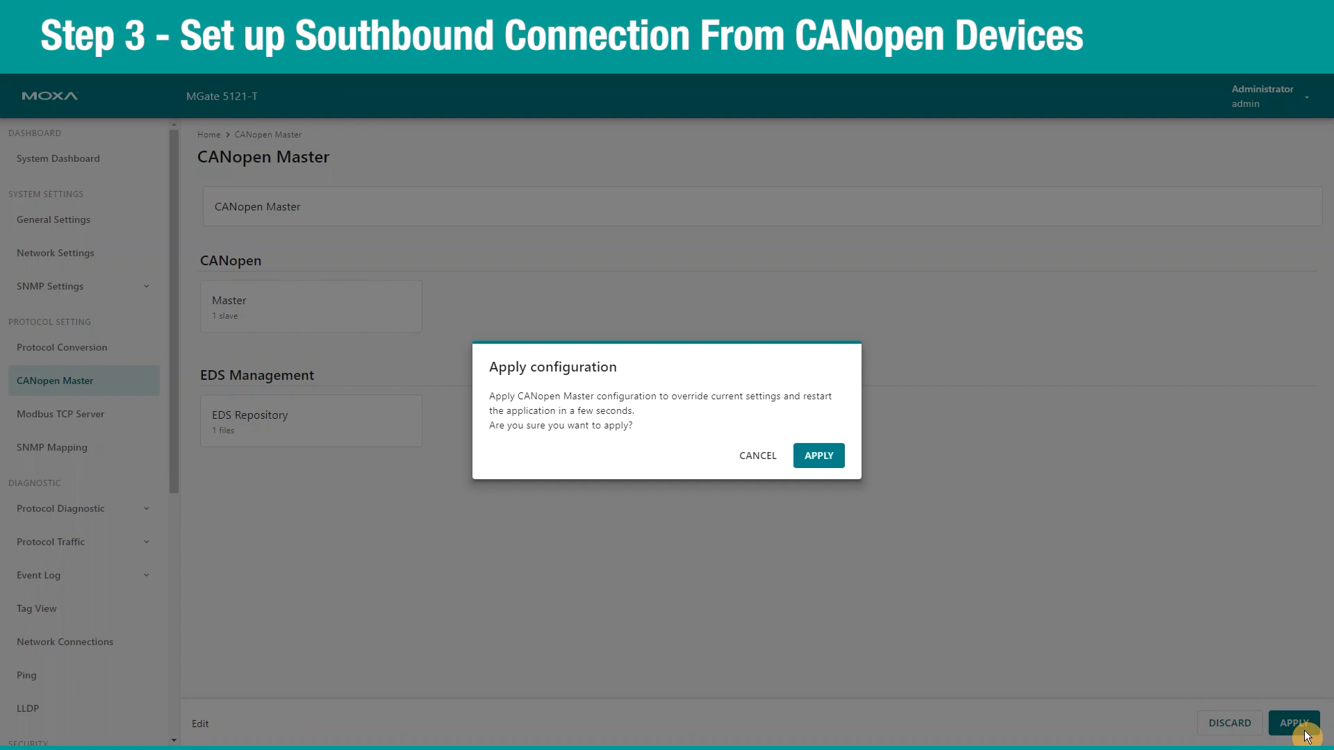
click(812, 460)
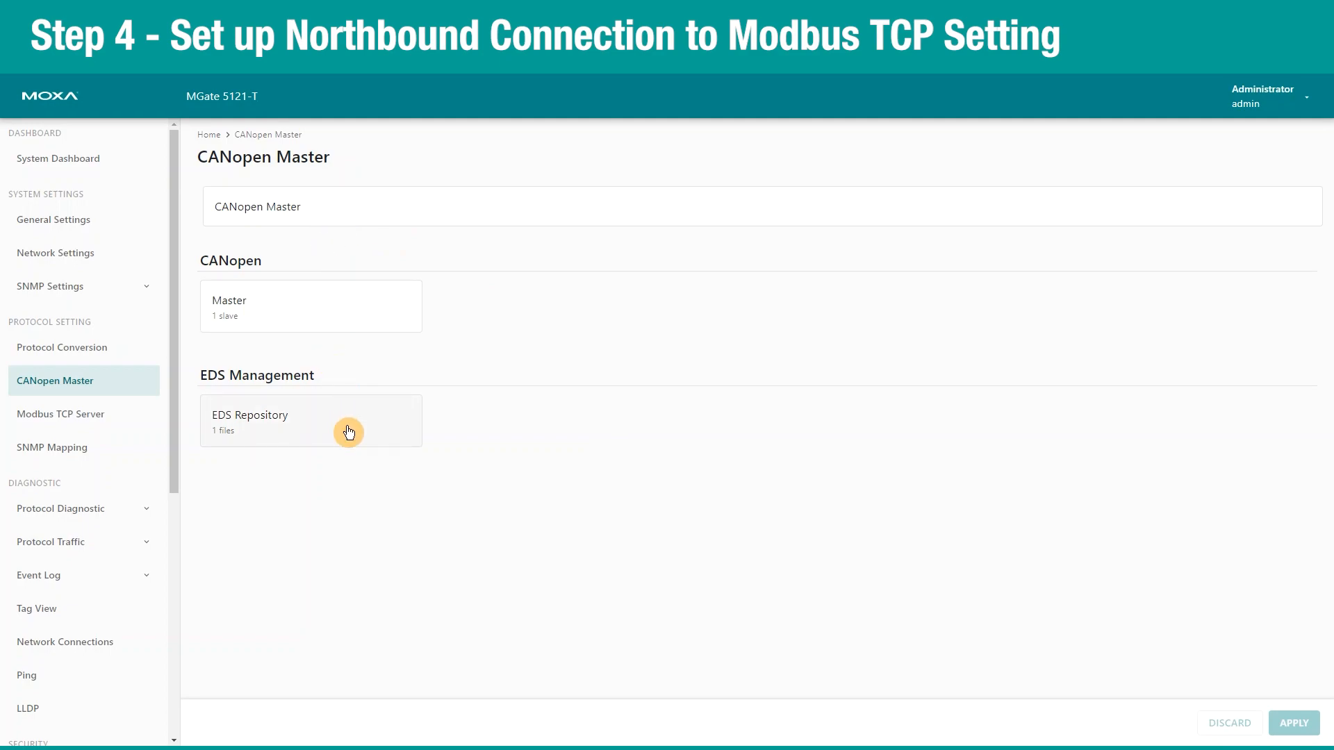
Add all three canopen_master tags to the Modbus TCP server's data mapping.
click(111, 414)
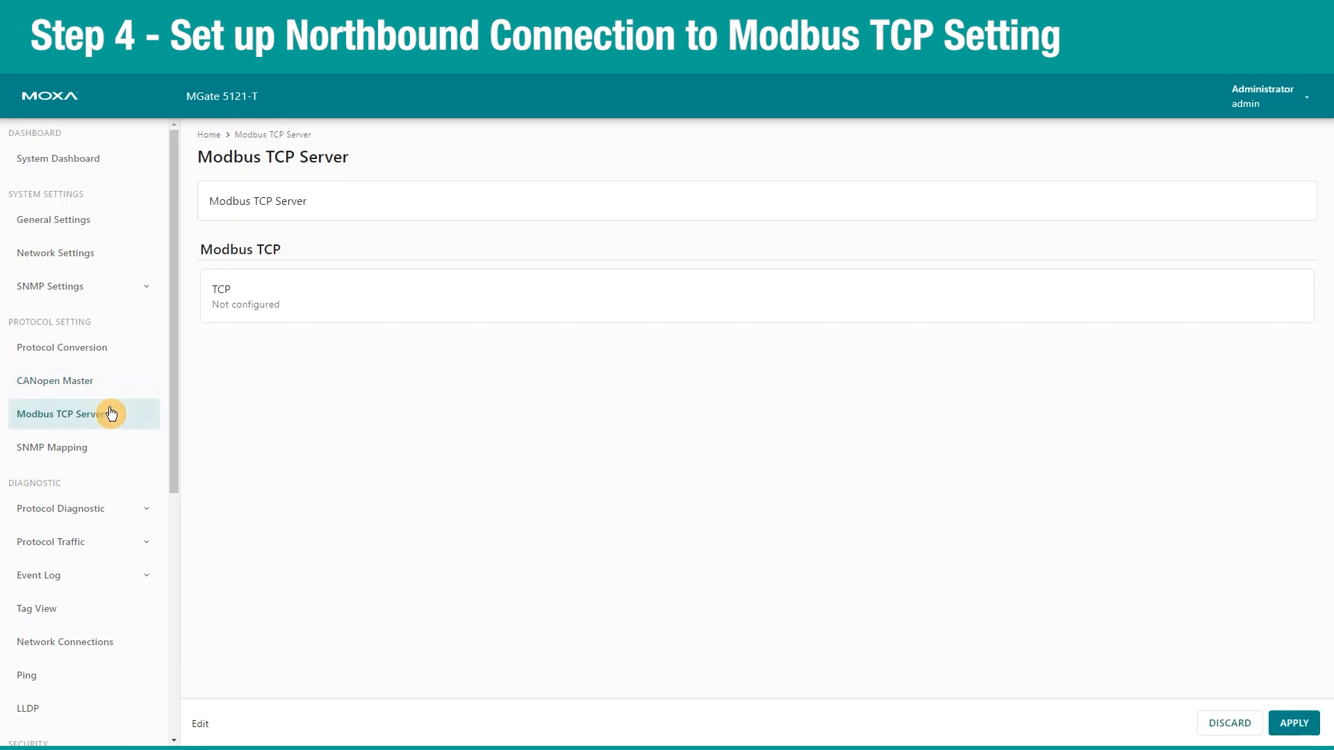
click(325, 306)
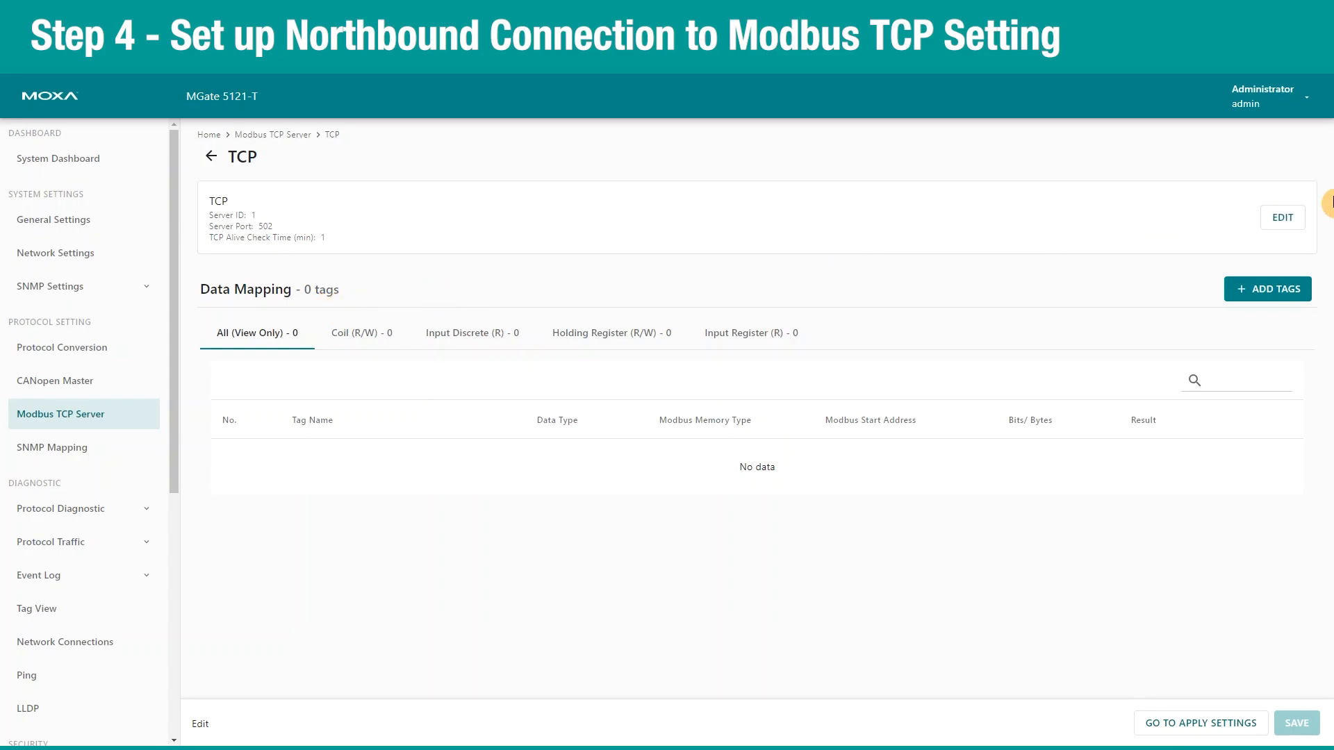
click(1289, 218)
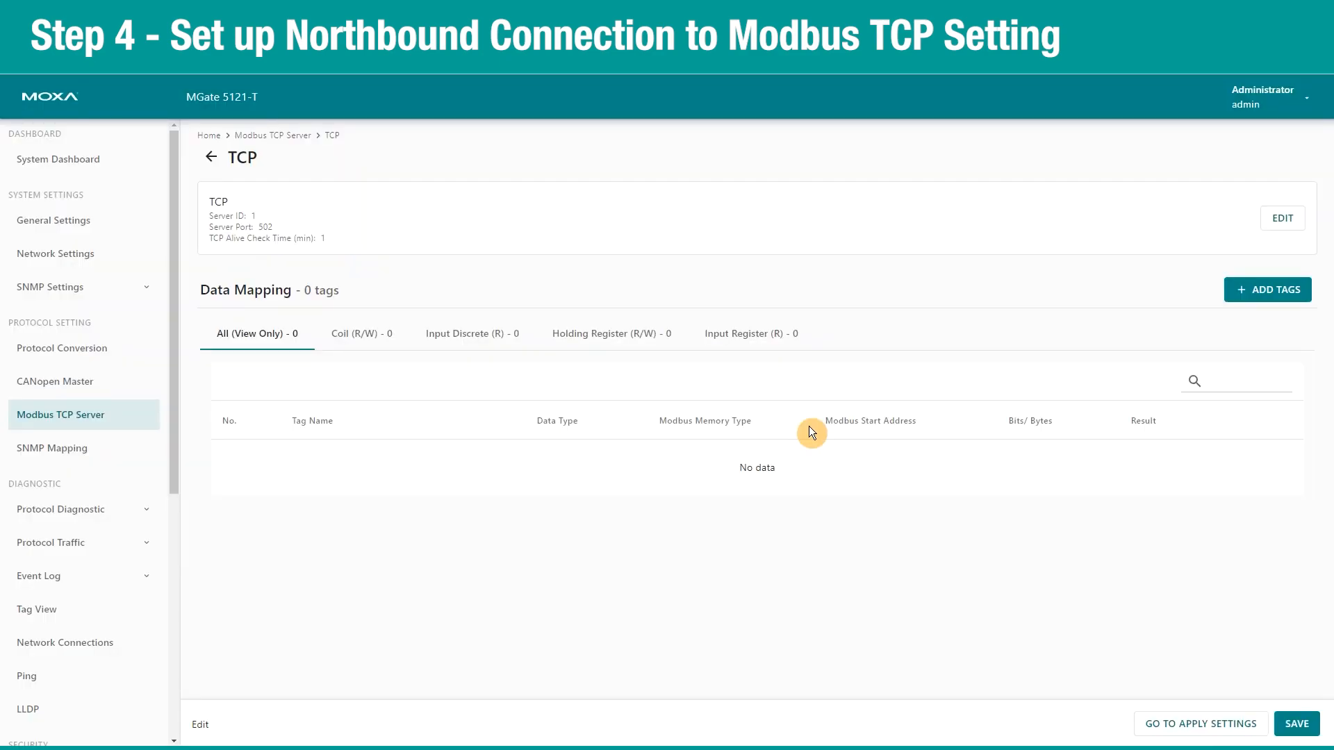
click(1261, 295)
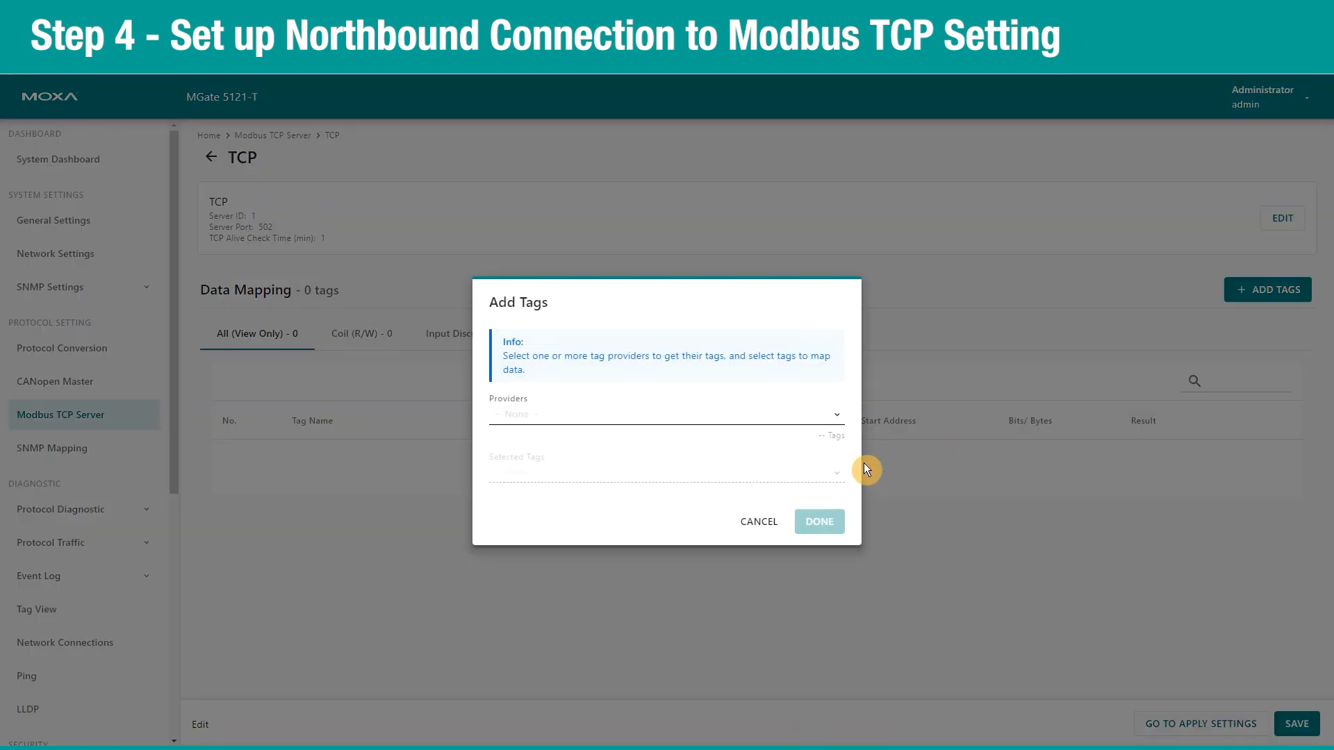
click(560, 414)
click(512, 485)
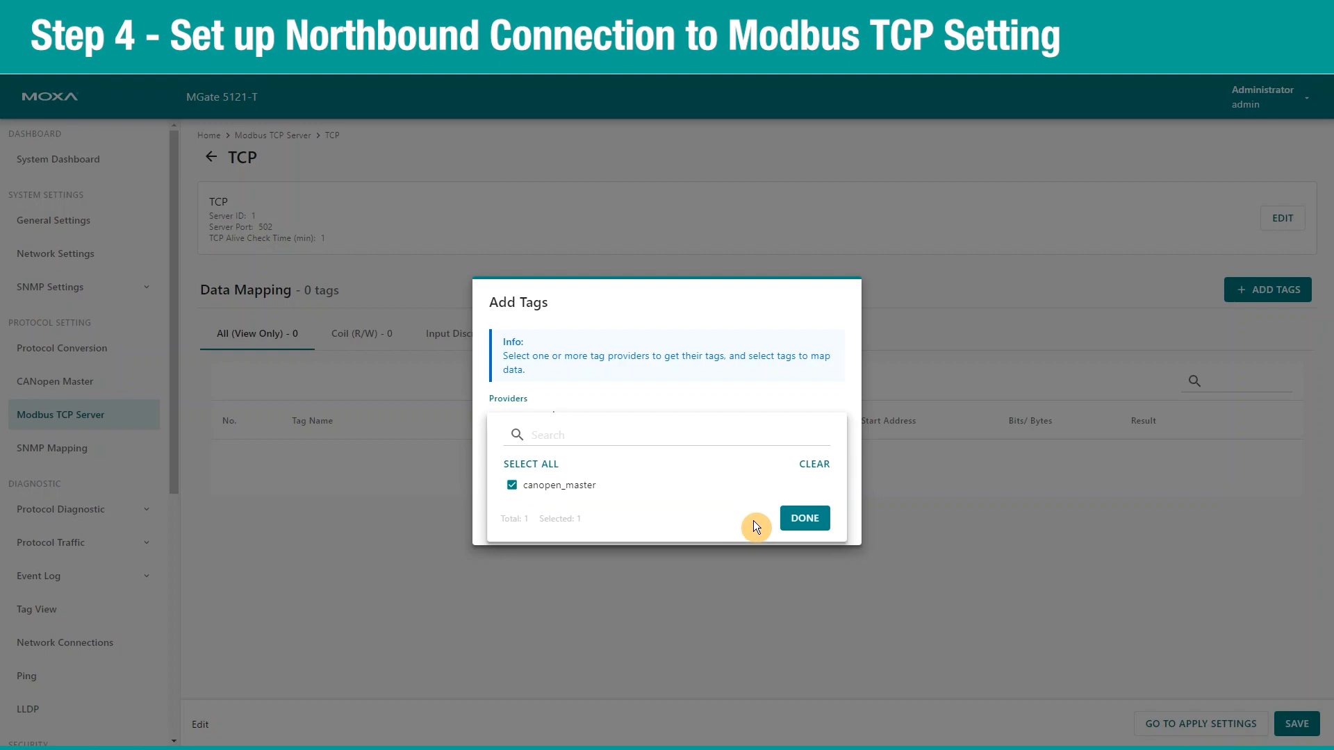
click(805, 521)
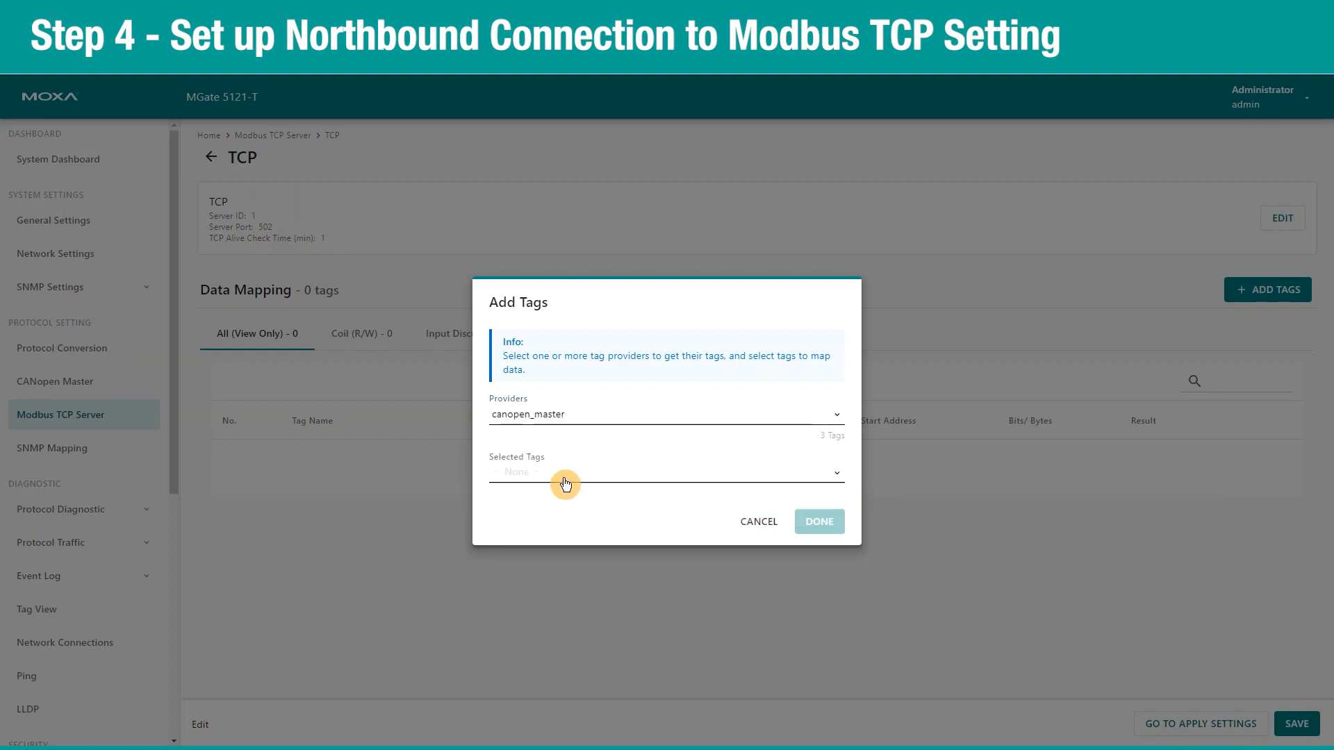
click(560, 479)
click(531, 508)
click(804, 602)
click(815, 523)
Save the new mapping and apply the Modbus TCP Server configuration.
click(1289, 725)
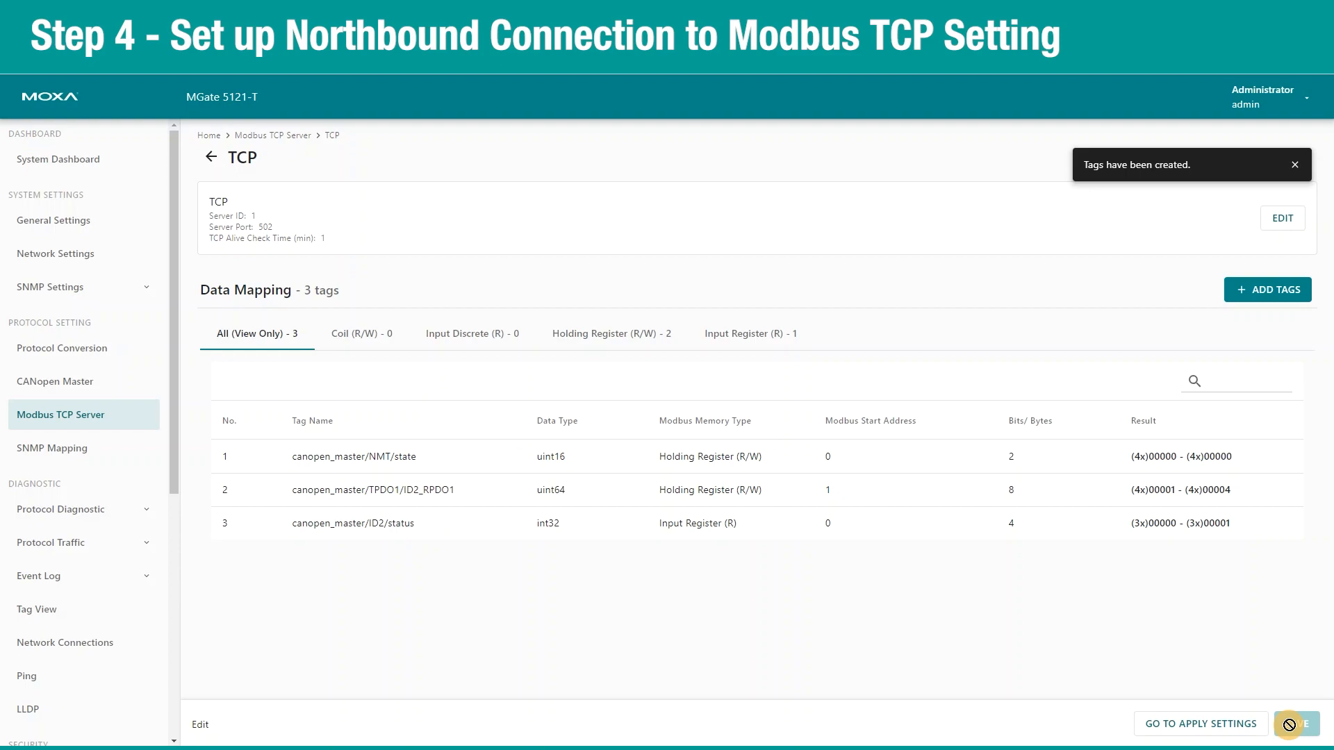
click(1227, 726)
click(1284, 727)
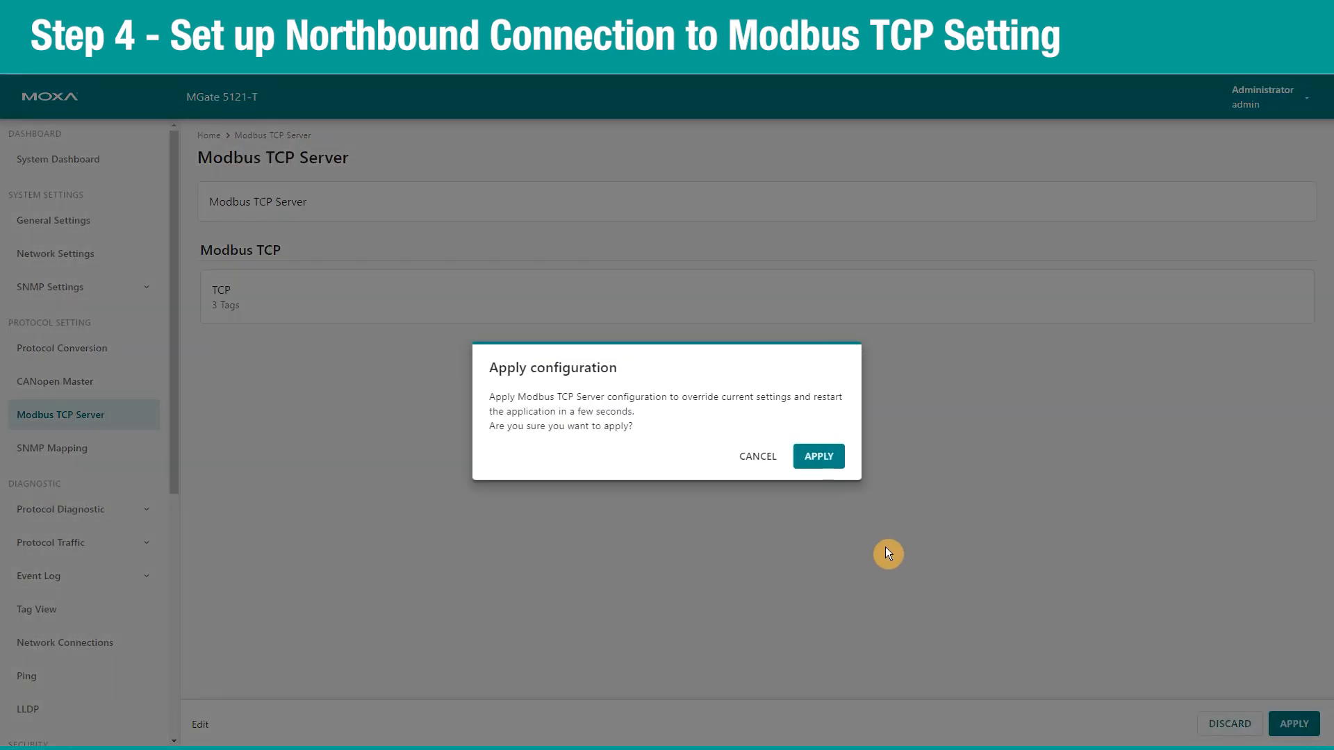
click(816, 458)
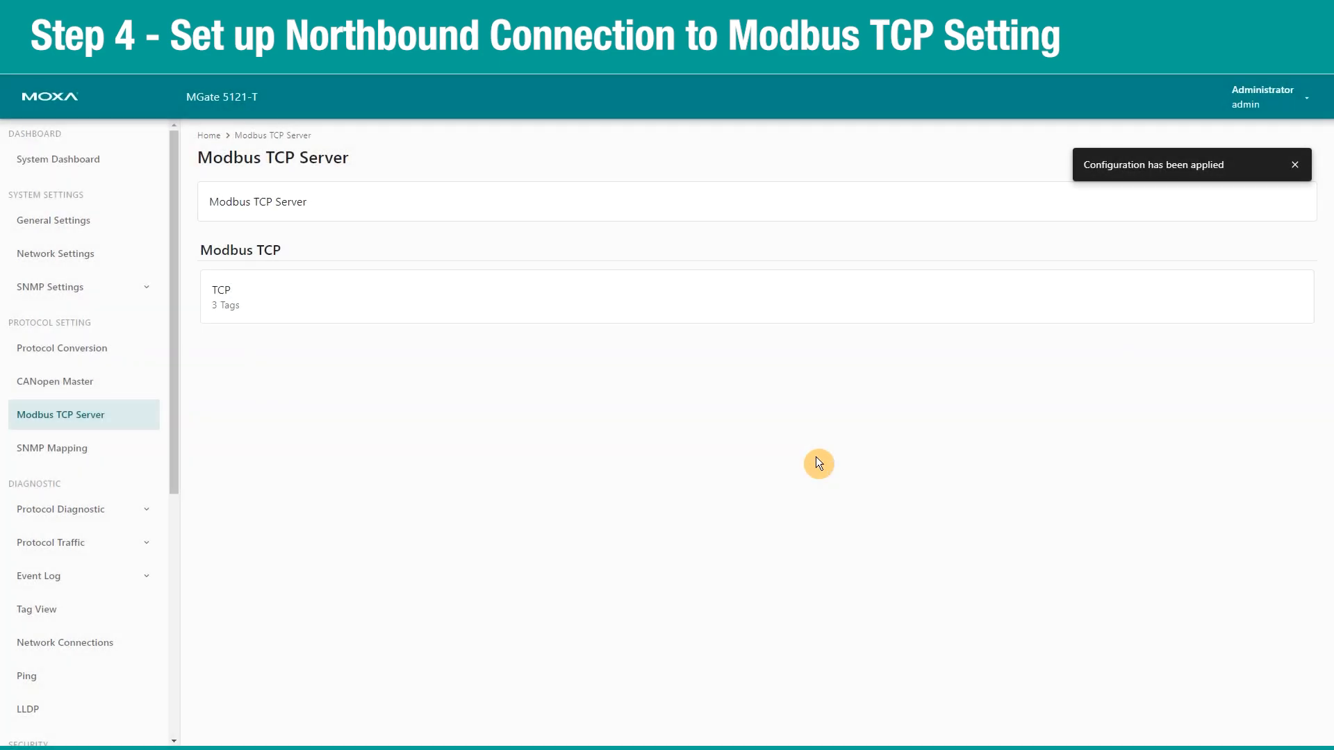
Add the three canopen_master tags to the SNMP Data Mapping list.
click(57, 462)
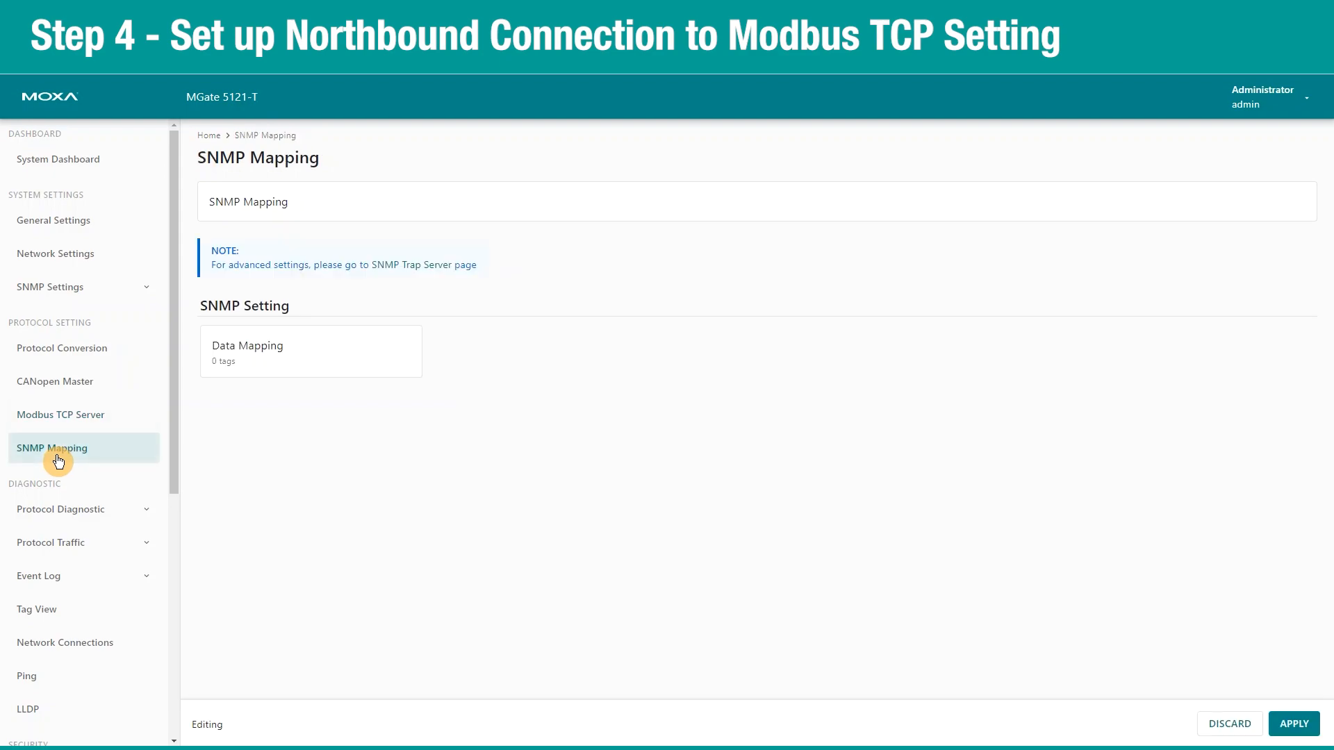
click(271, 343)
click(1277, 211)
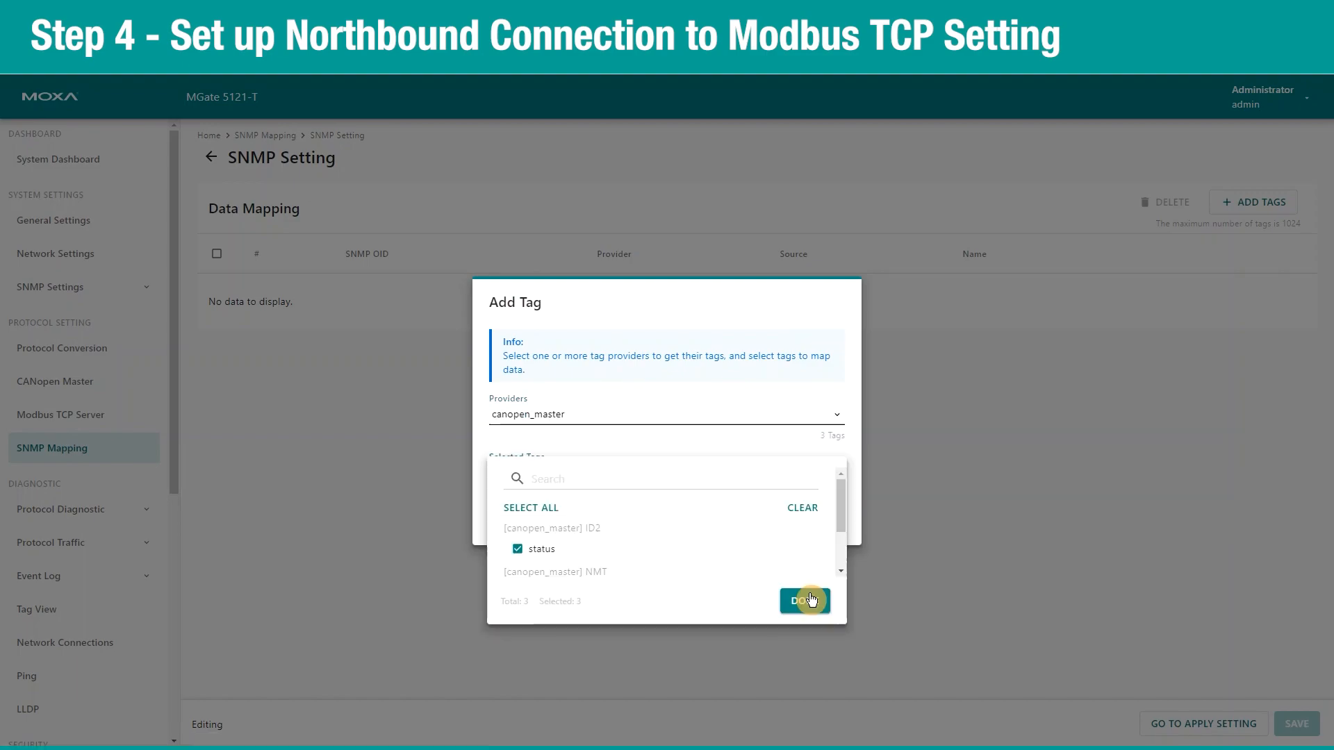
click(811, 600)
click(808, 522)
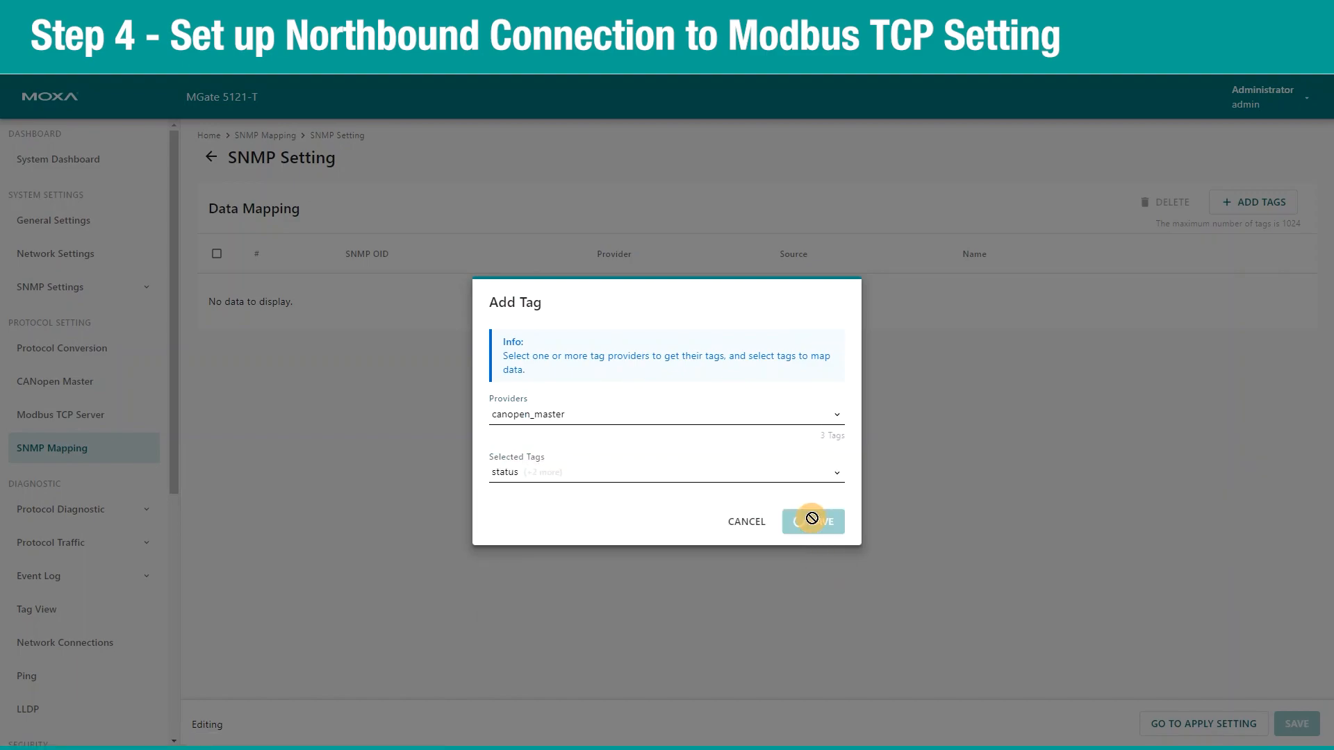
Save the SNMP data mapping and apply the configuration to the gateway.
click(1299, 724)
click(1294, 724)
click(823, 462)
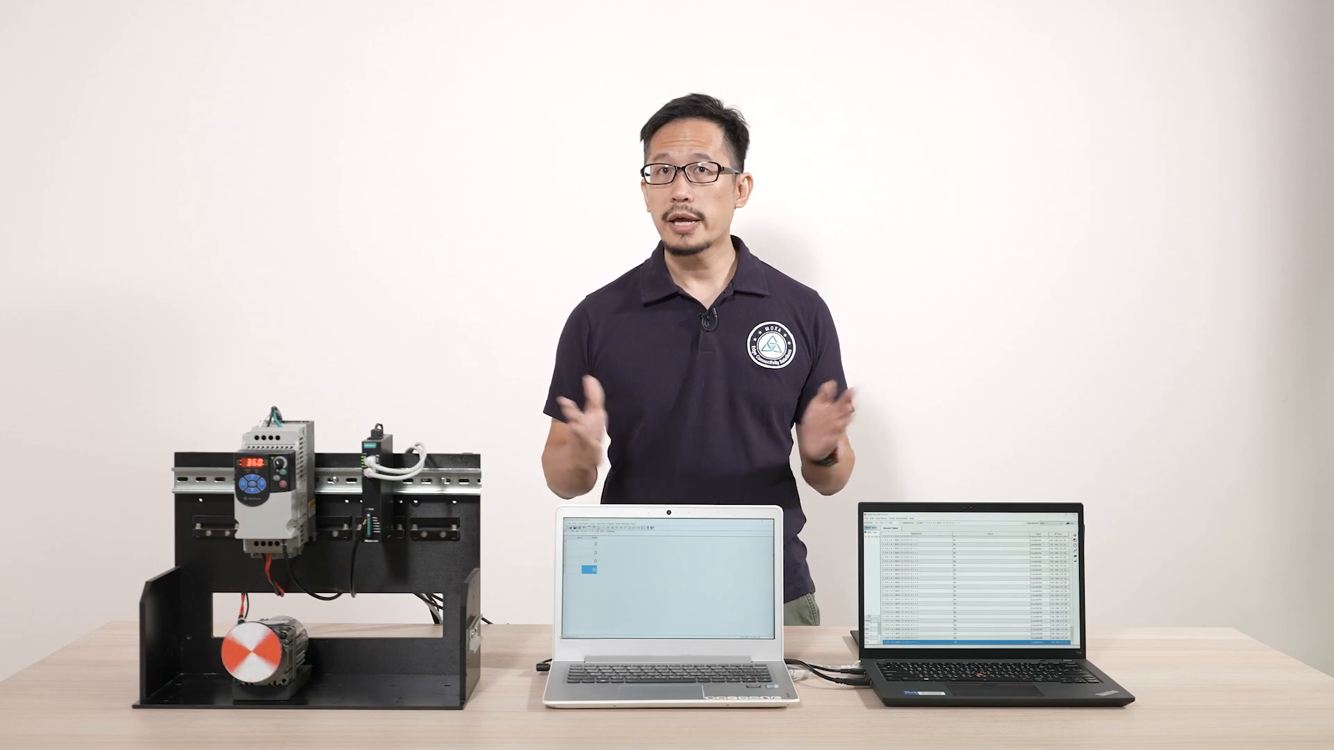